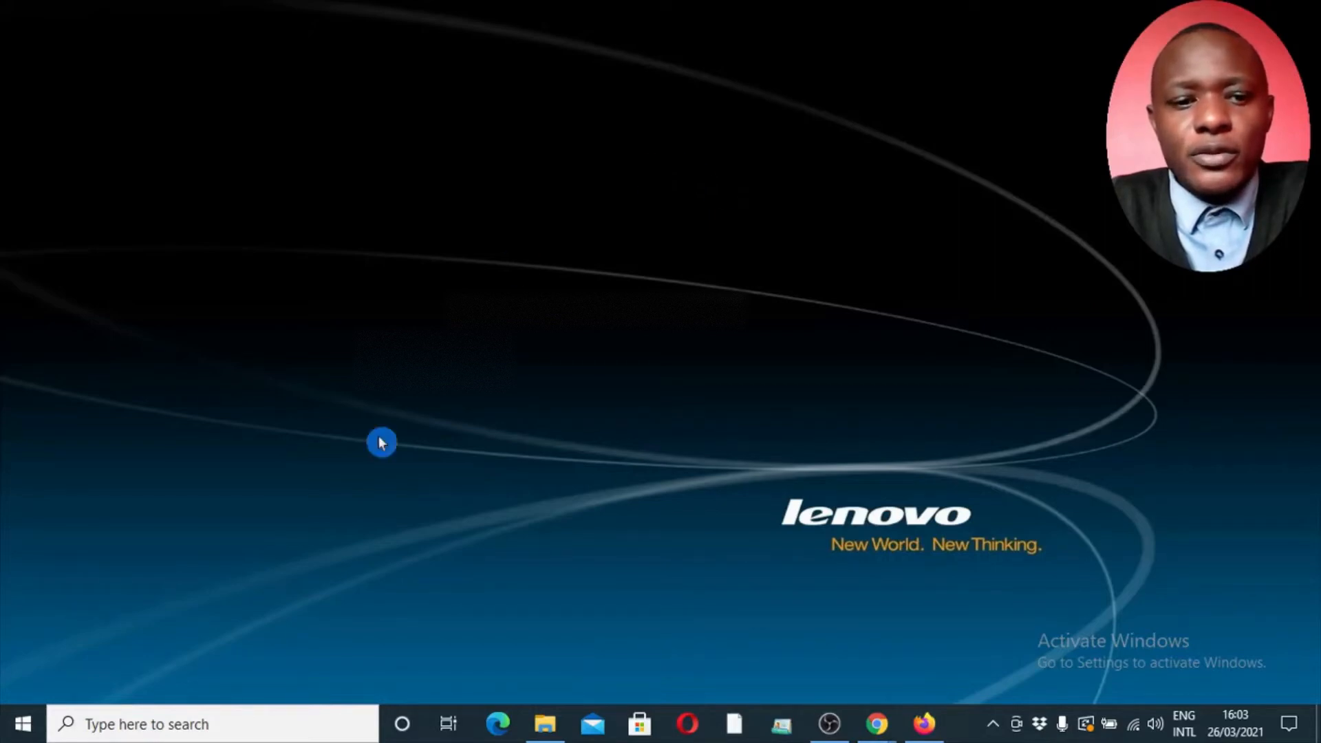
Switch to the Google Chrome window showing the Kenya Revenue Authority iTax login page
click(228, 724)
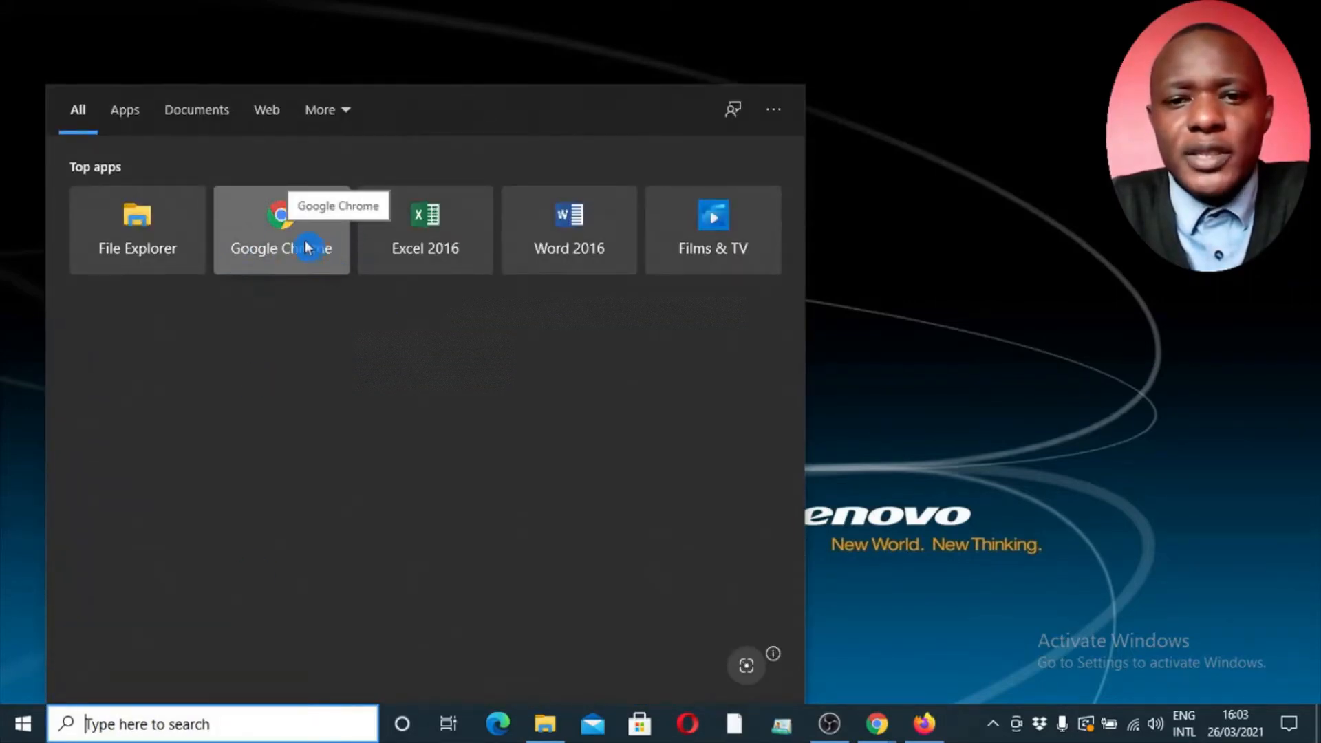
click(945, 357)
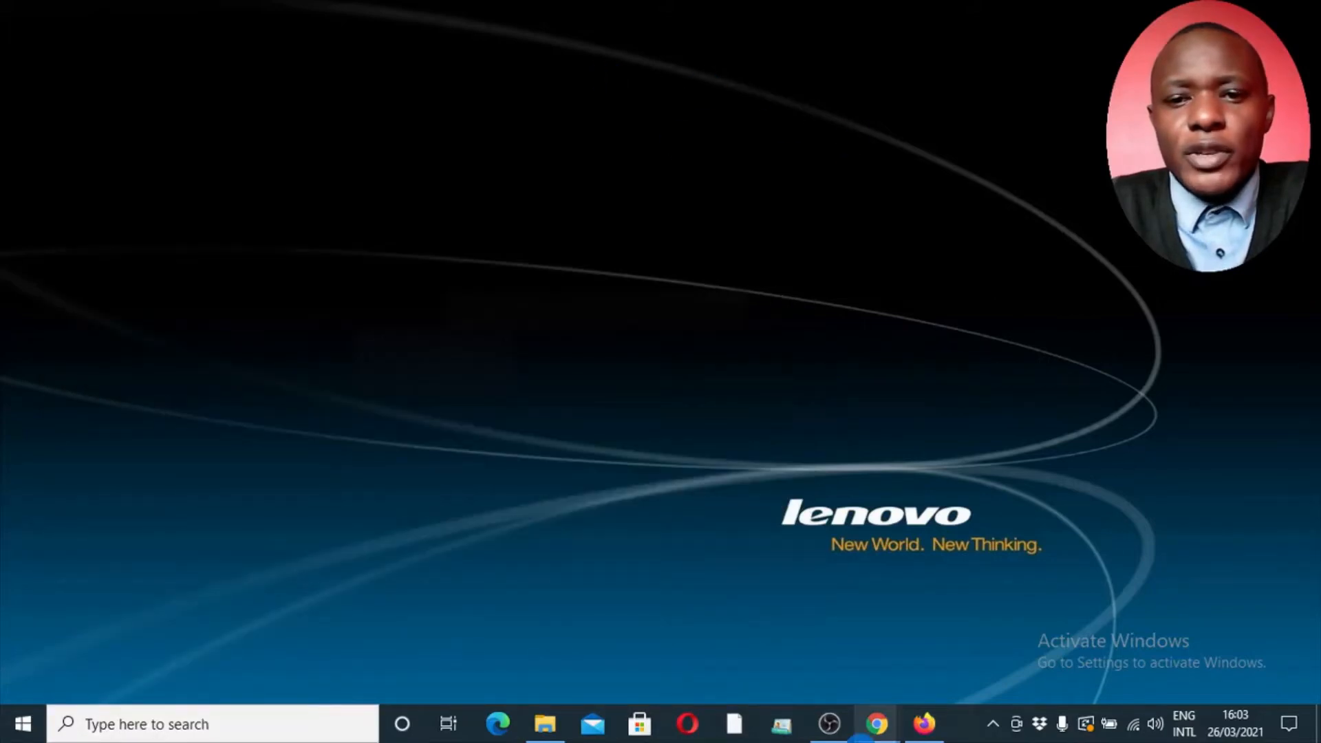
mouse_move(876, 724)
mouse_move(619, 613)
click(654, 626)
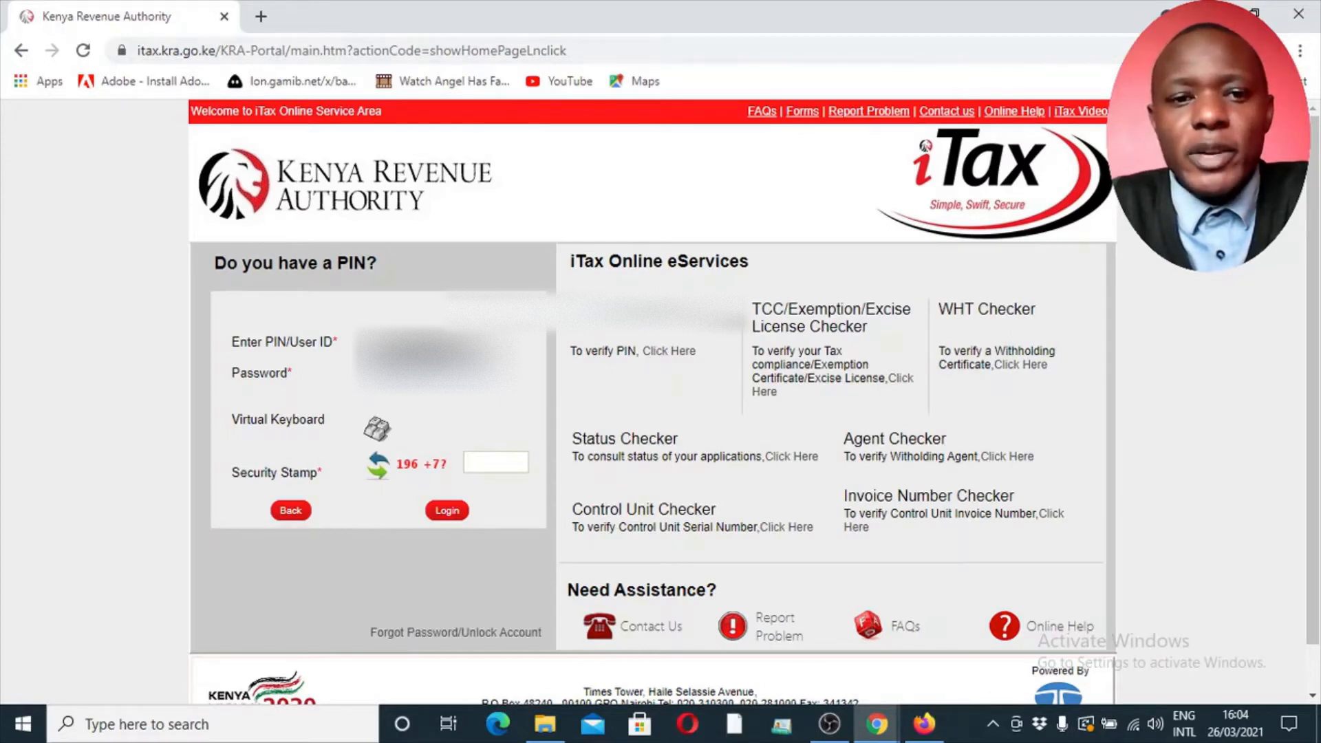
Select the Security Stamp answer on the iTax login form and switch to the browser window already signed in to iTax
click(435, 375)
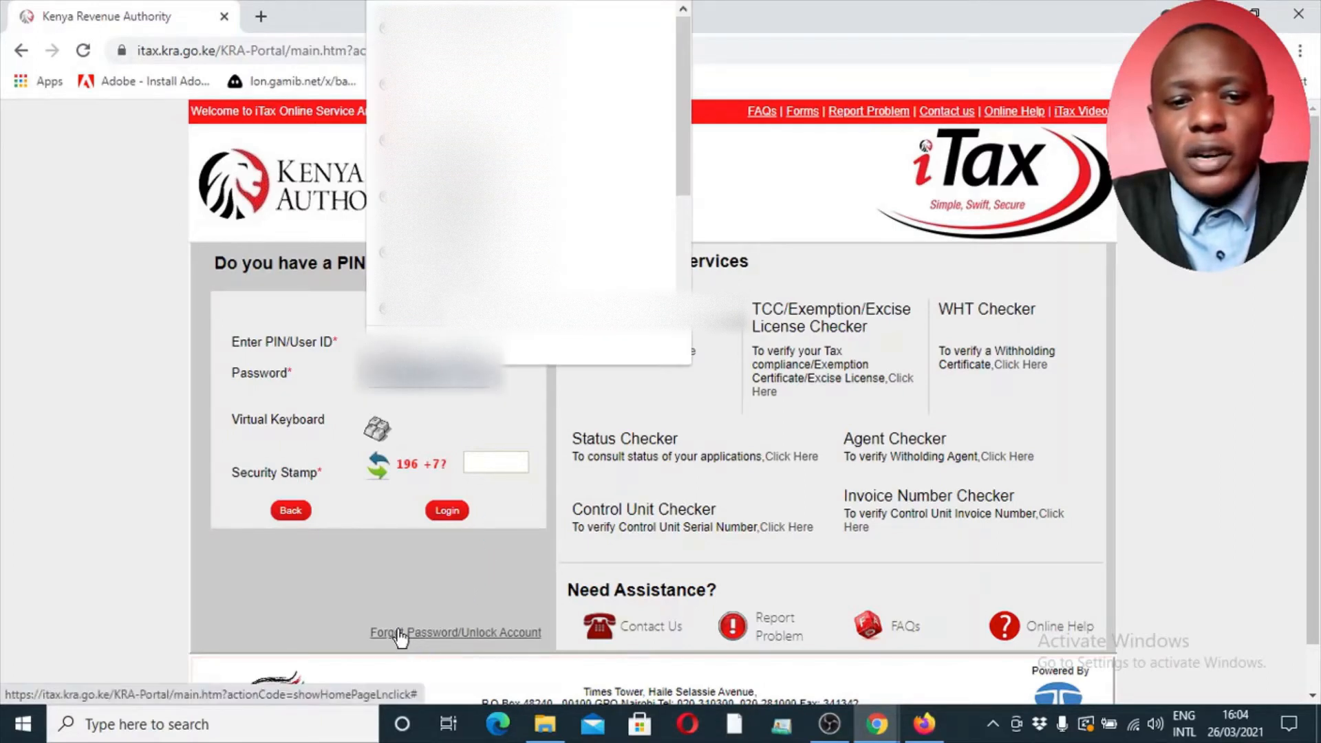
click(491, 429)
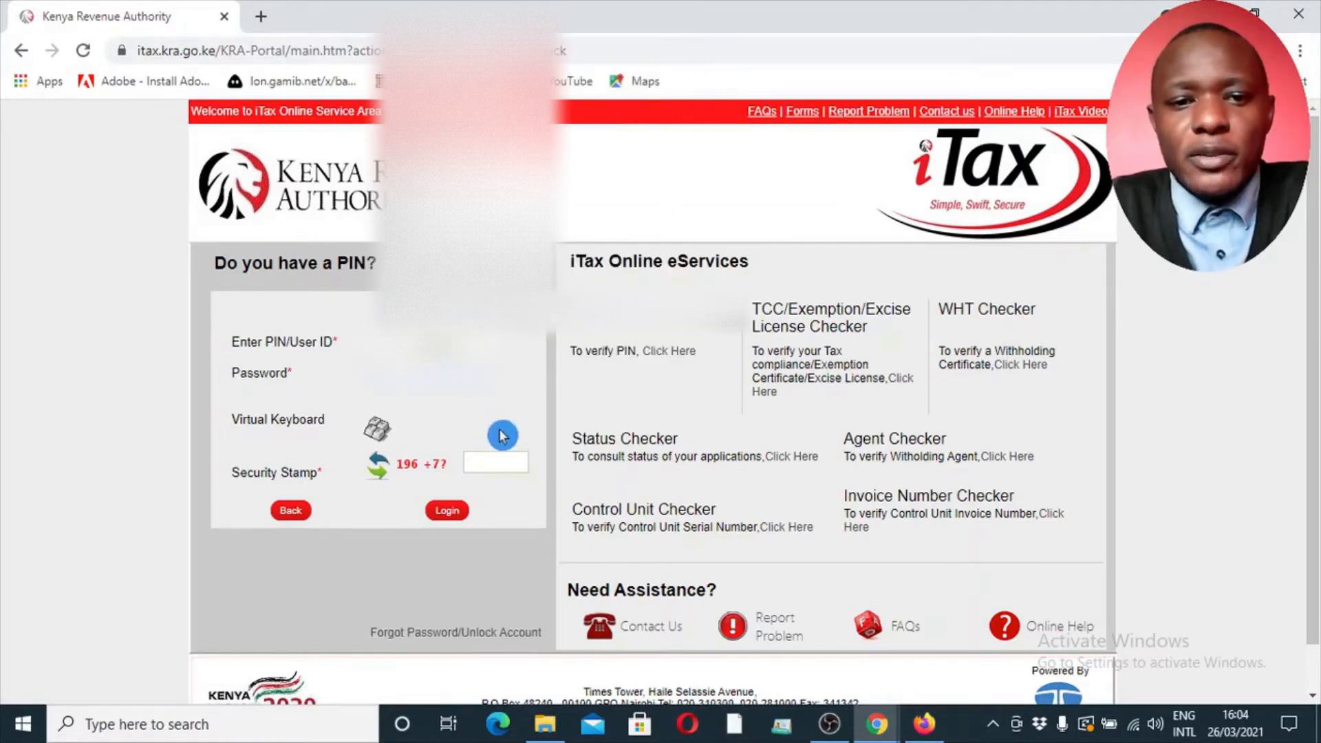
click(480, 452)
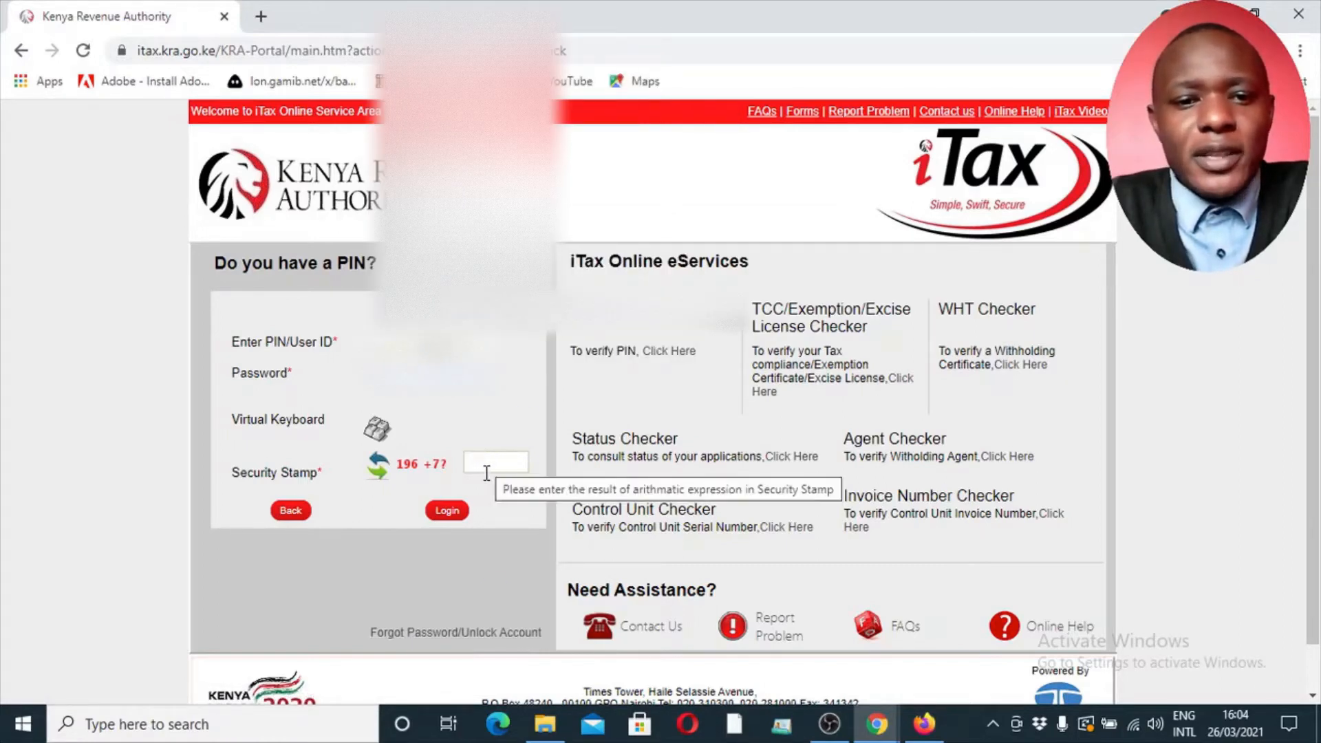
click(404, 477)
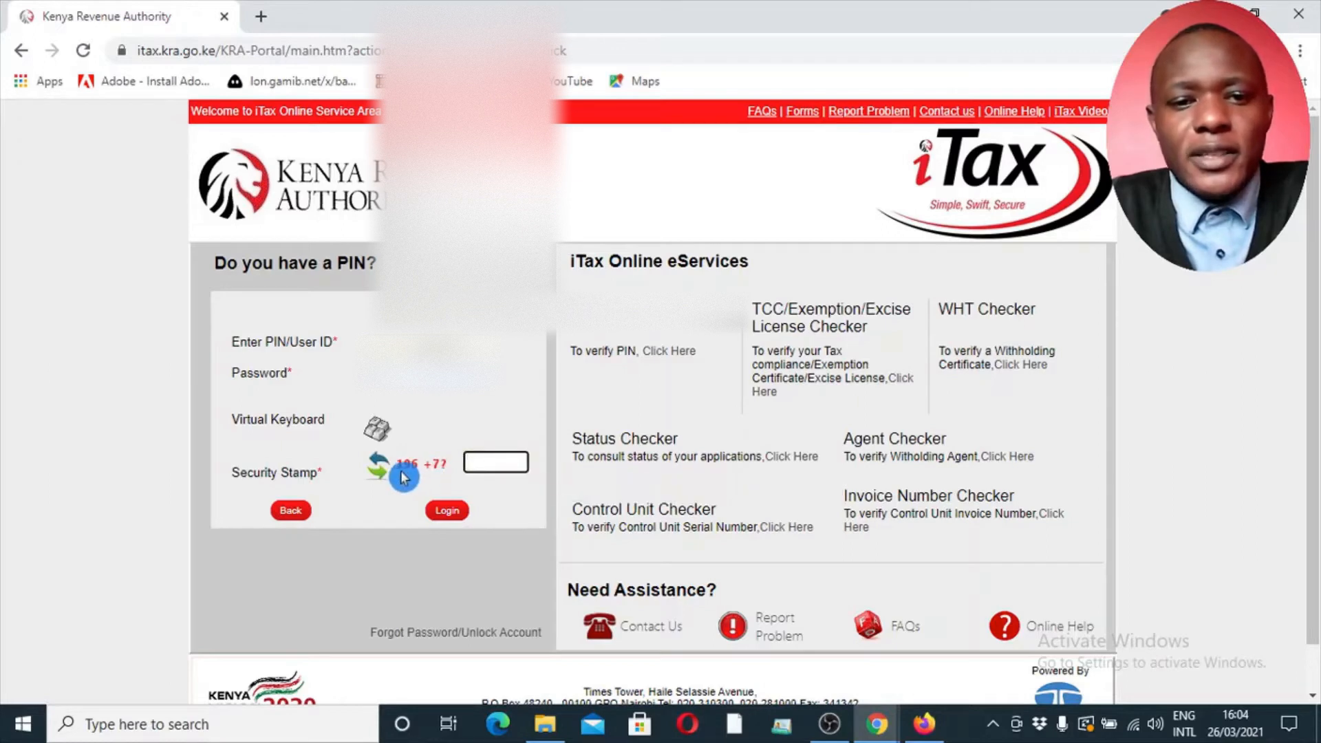
click(483, 464)
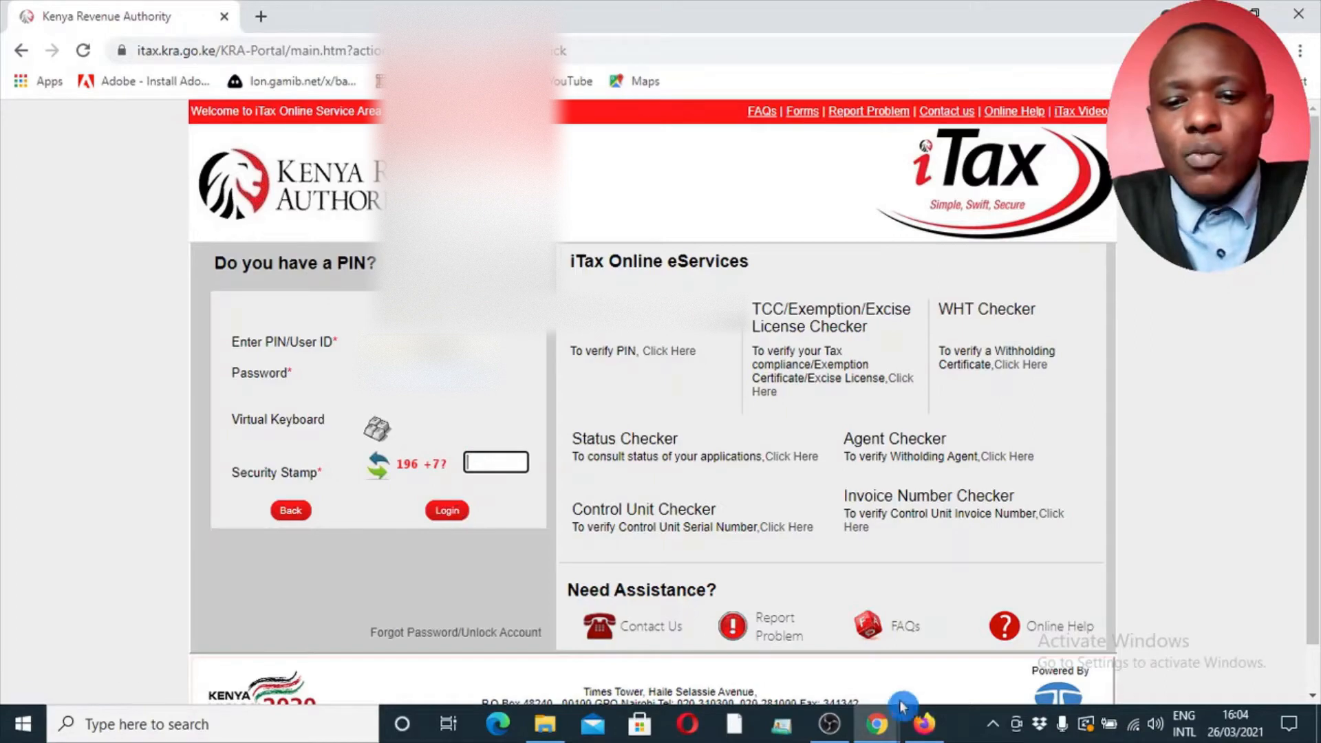
click(877, 724)
click(1013, 655)
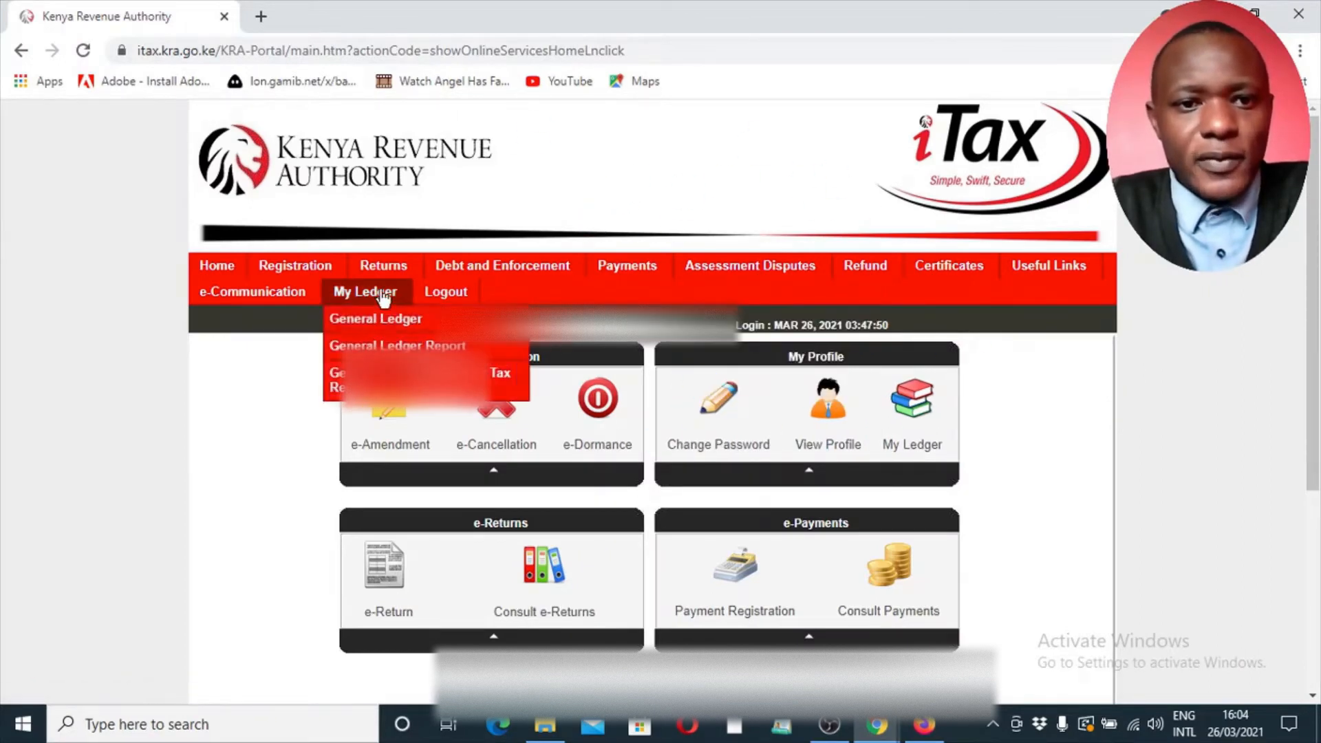
Start a nil return with the tax obligation Income Tax - Resident Individual and proceed to its e-Return form
mouse_move(382, 270)
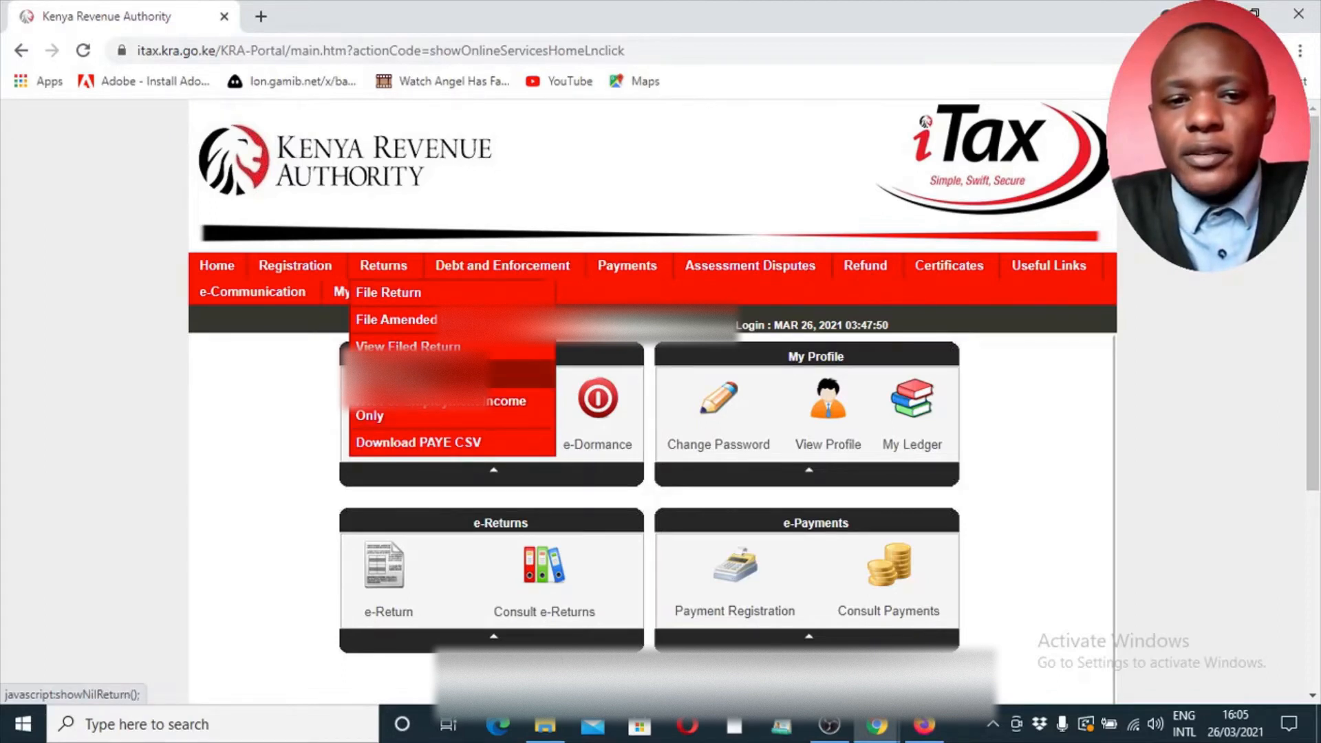
click(410, 374)
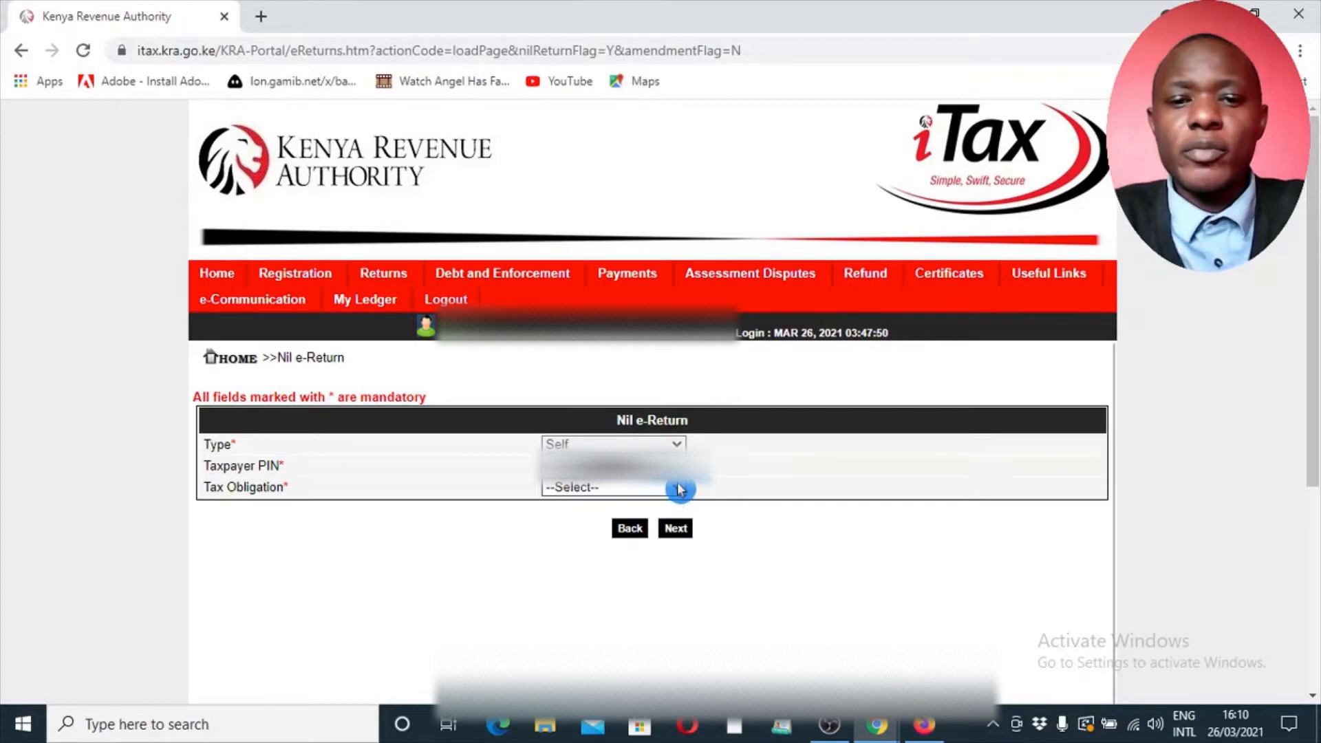
click(678, 490)
click(678, 490)
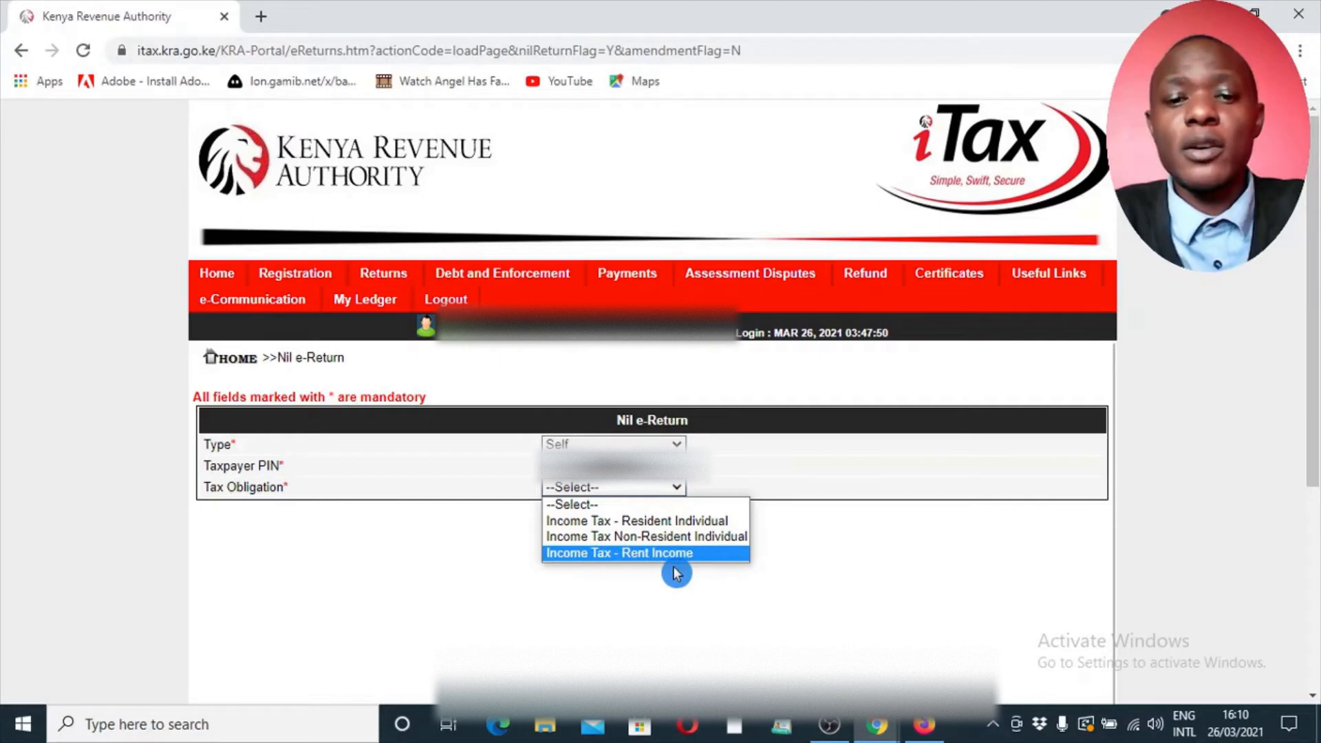
click(691, 521)
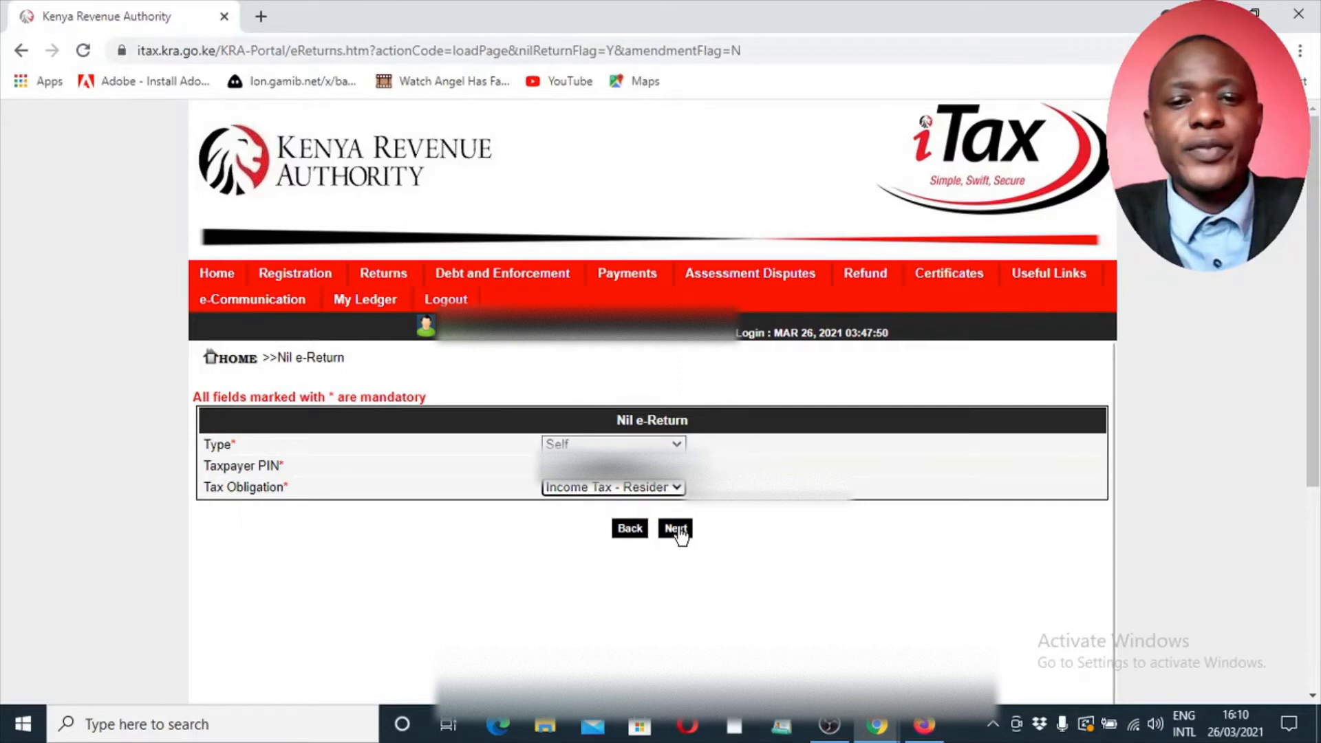
click(678, 529)
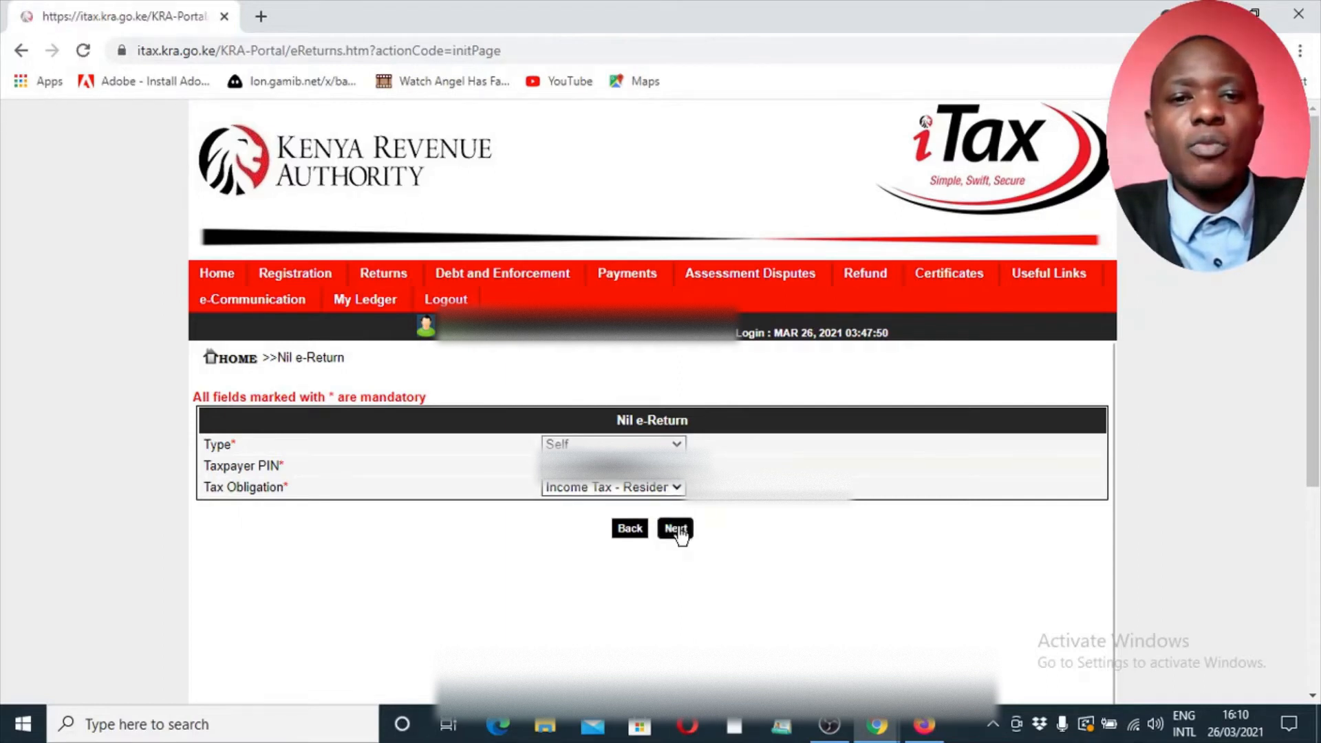
click(678, 530)
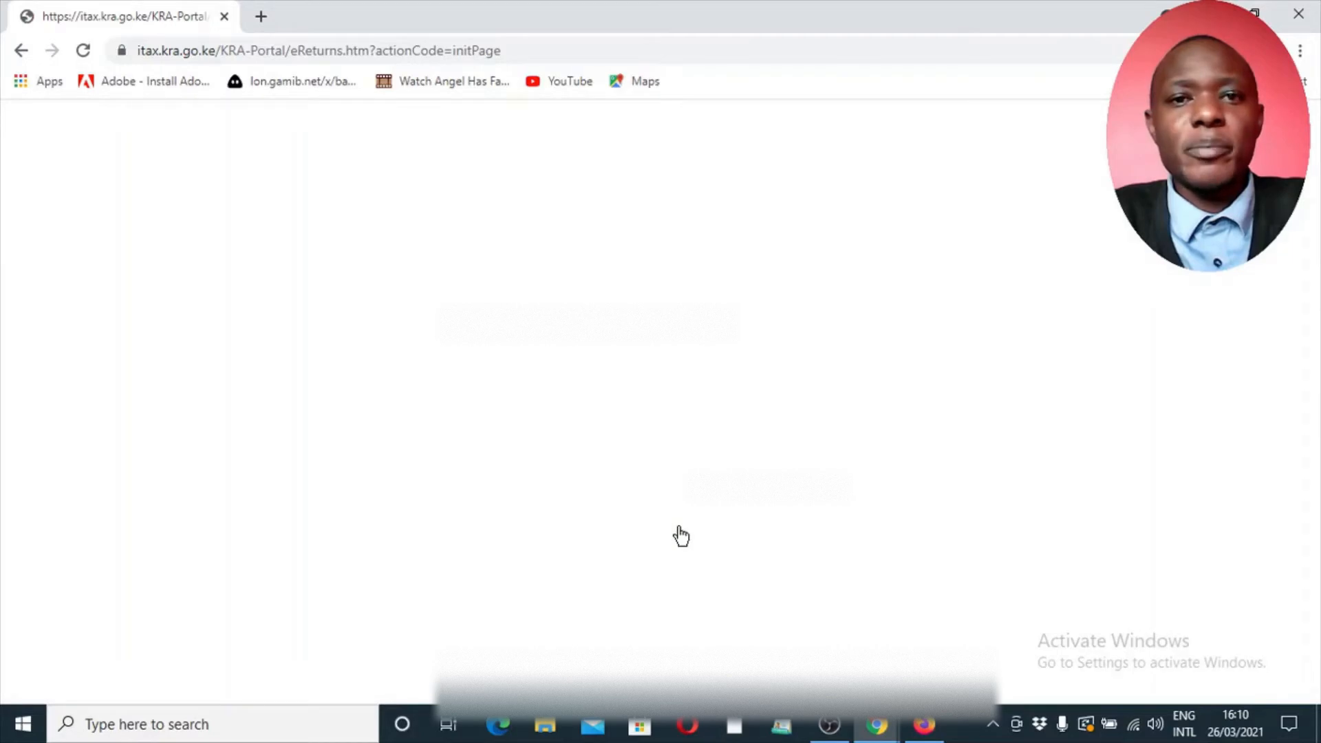
click(681, 535)
click(820, 460)
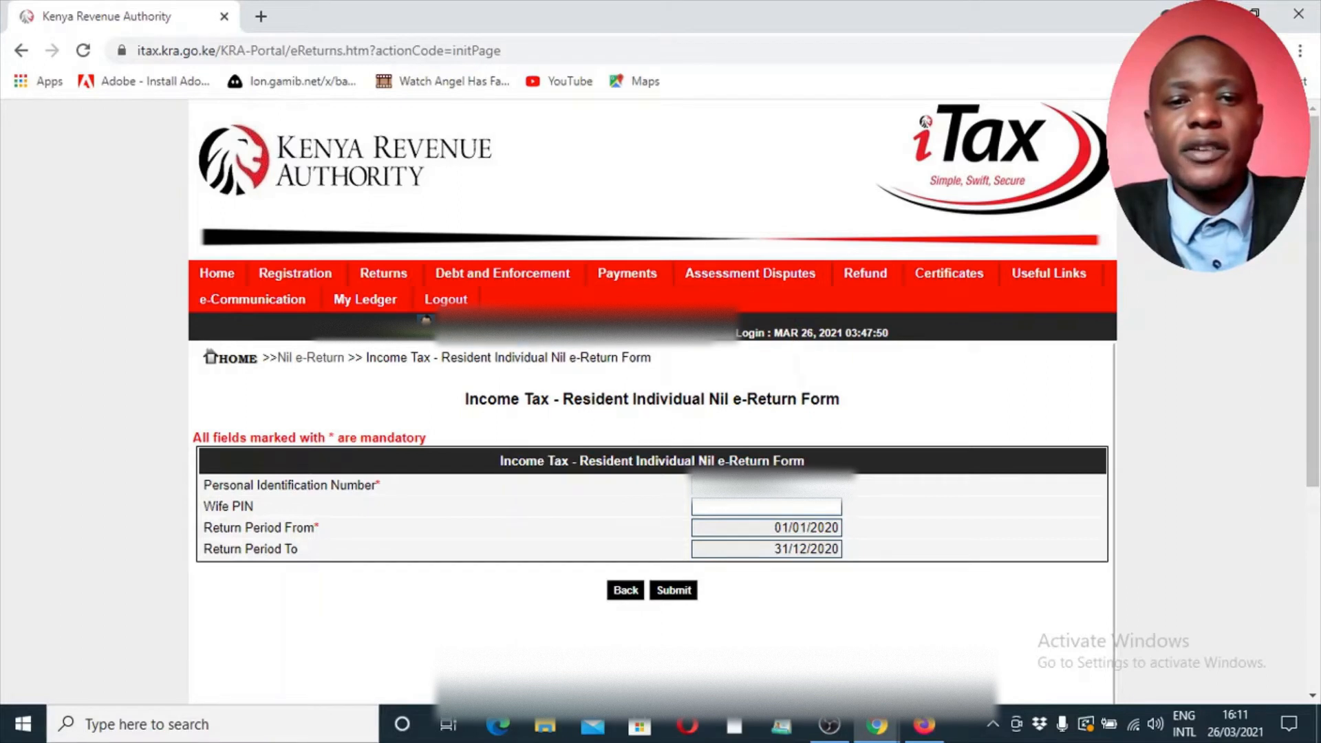
Try to submit the resident individual nil return, highlight the no-transactions condition in the confirmation message, and cancel the filing
click(673, 592)
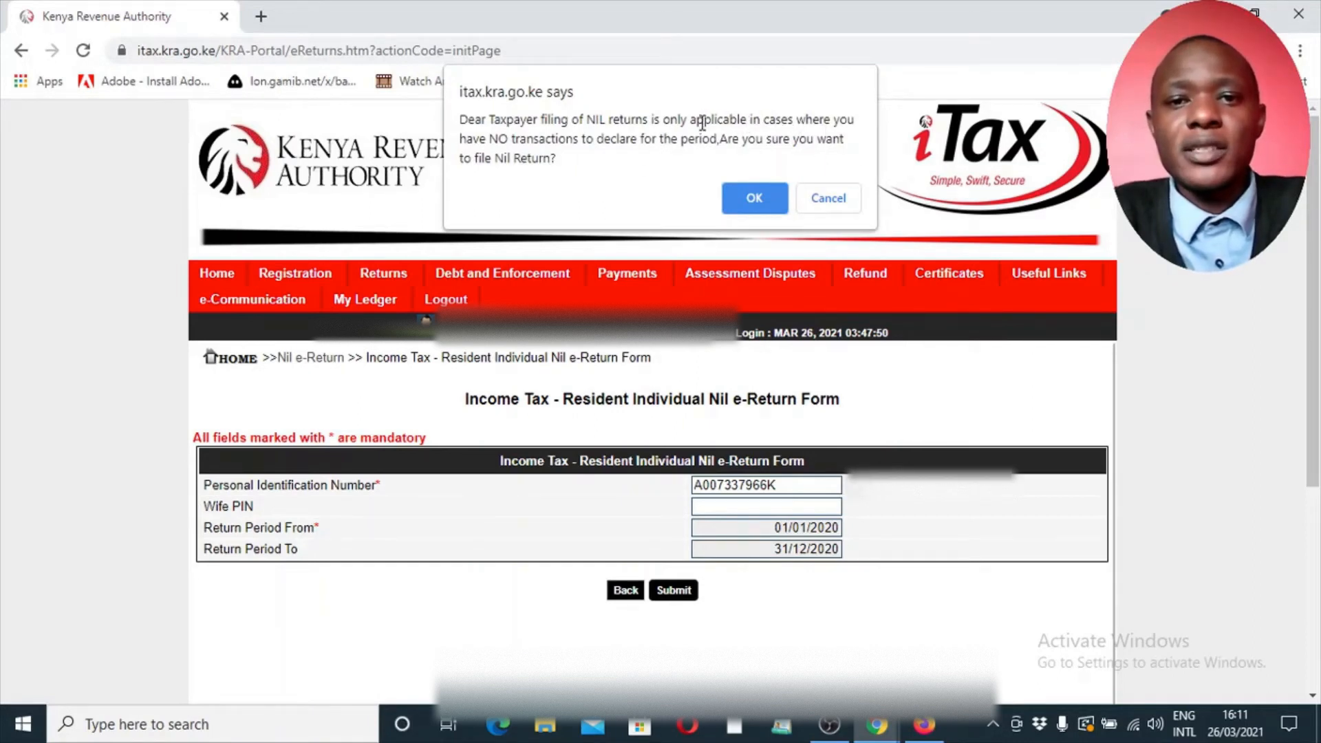
drag(691, 120, 718, 142)
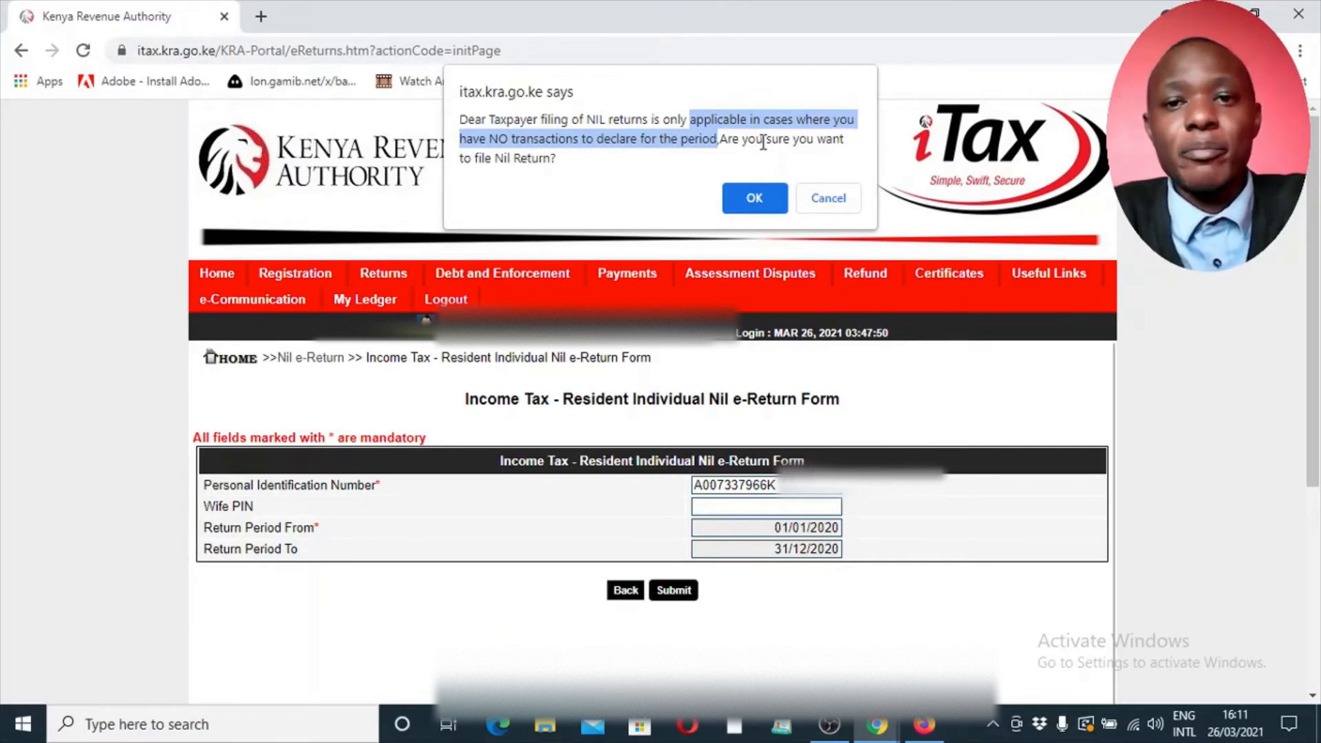
click(833, 199)
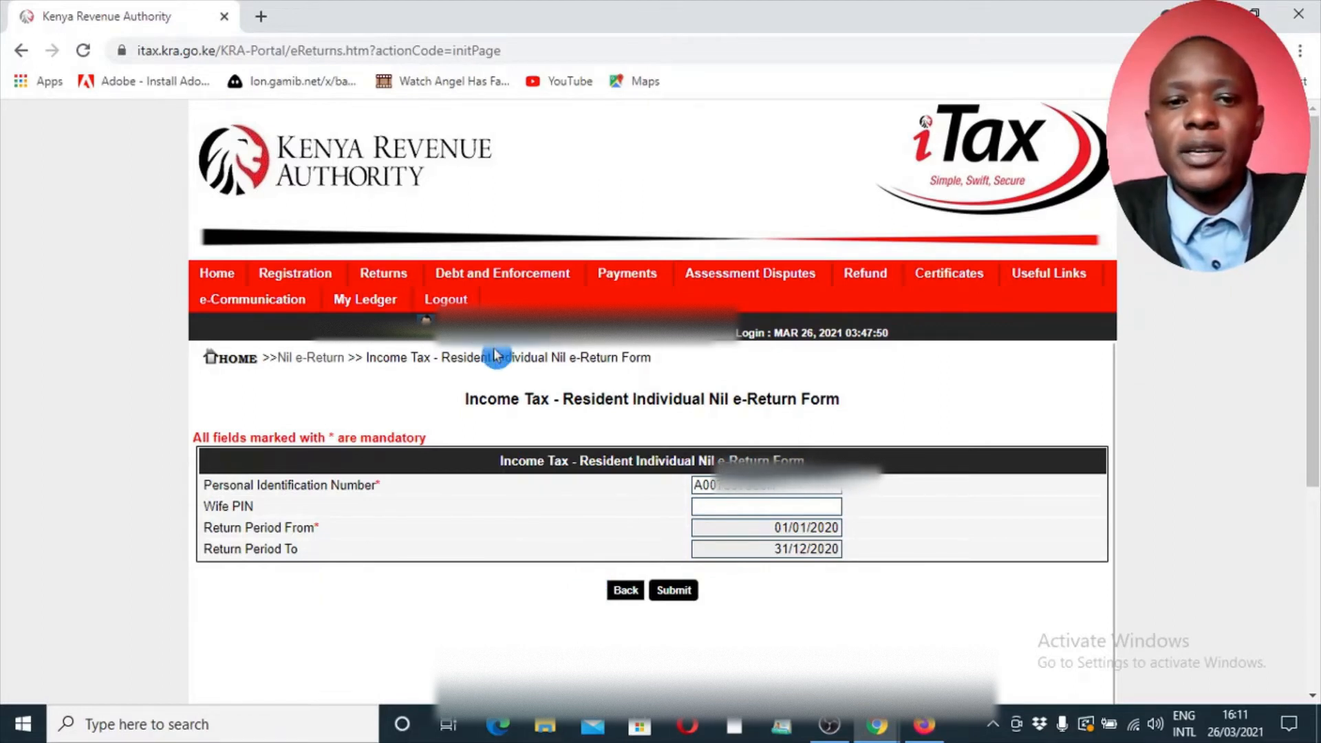
Open the return form for ITR For Employment Income Only
mouse_move(410, 276)
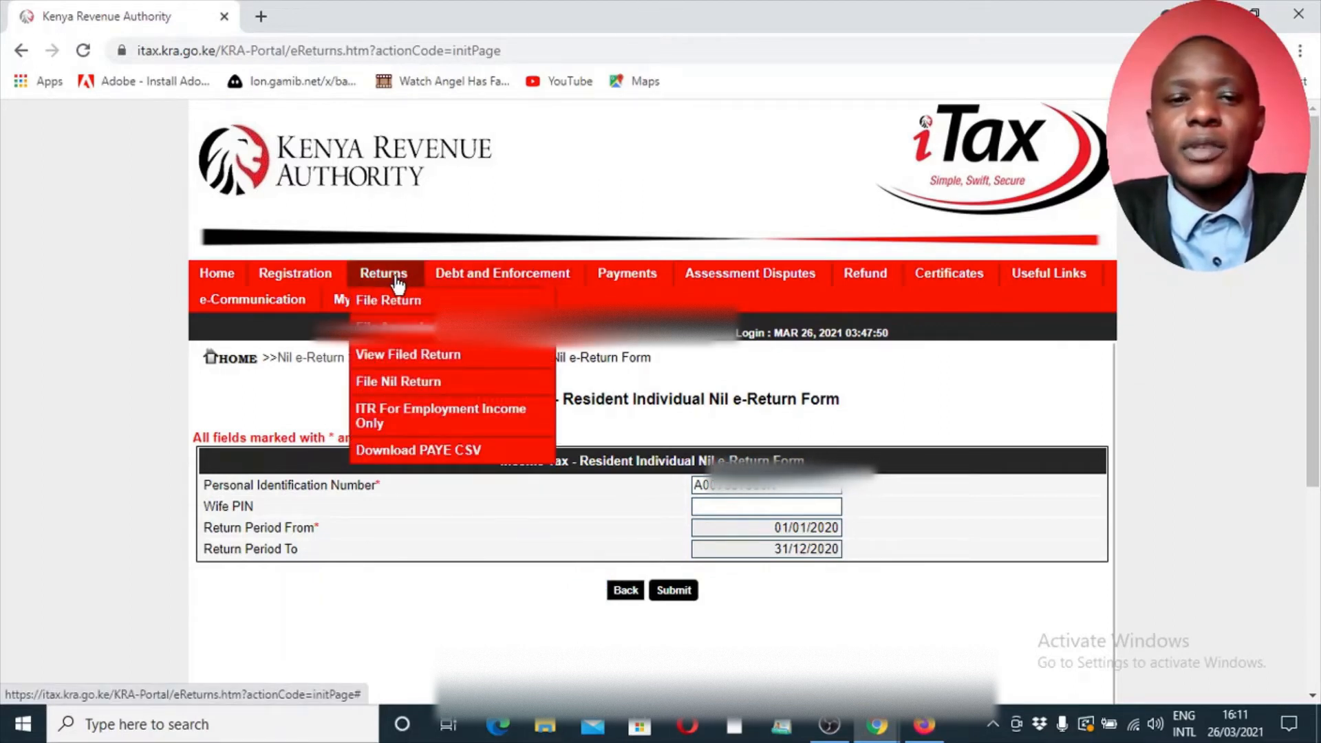
click(431, 423)
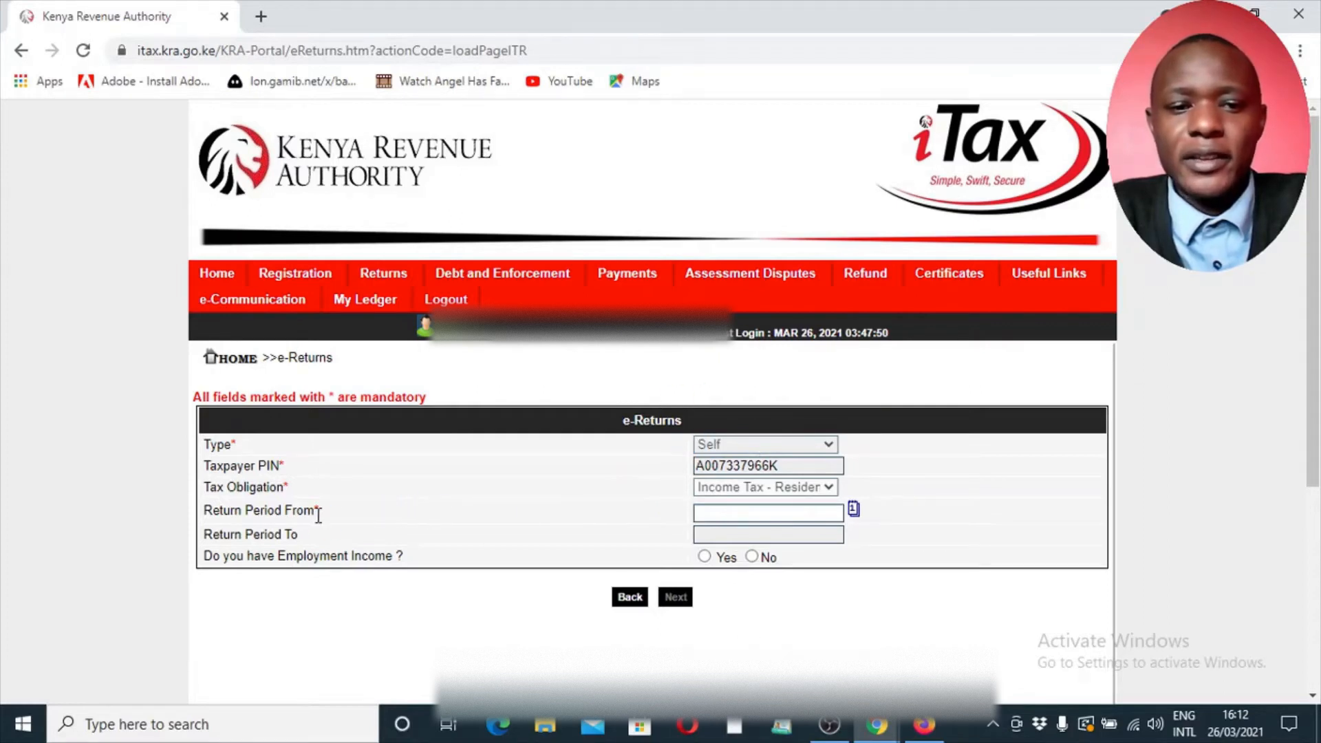
click(723, 511)
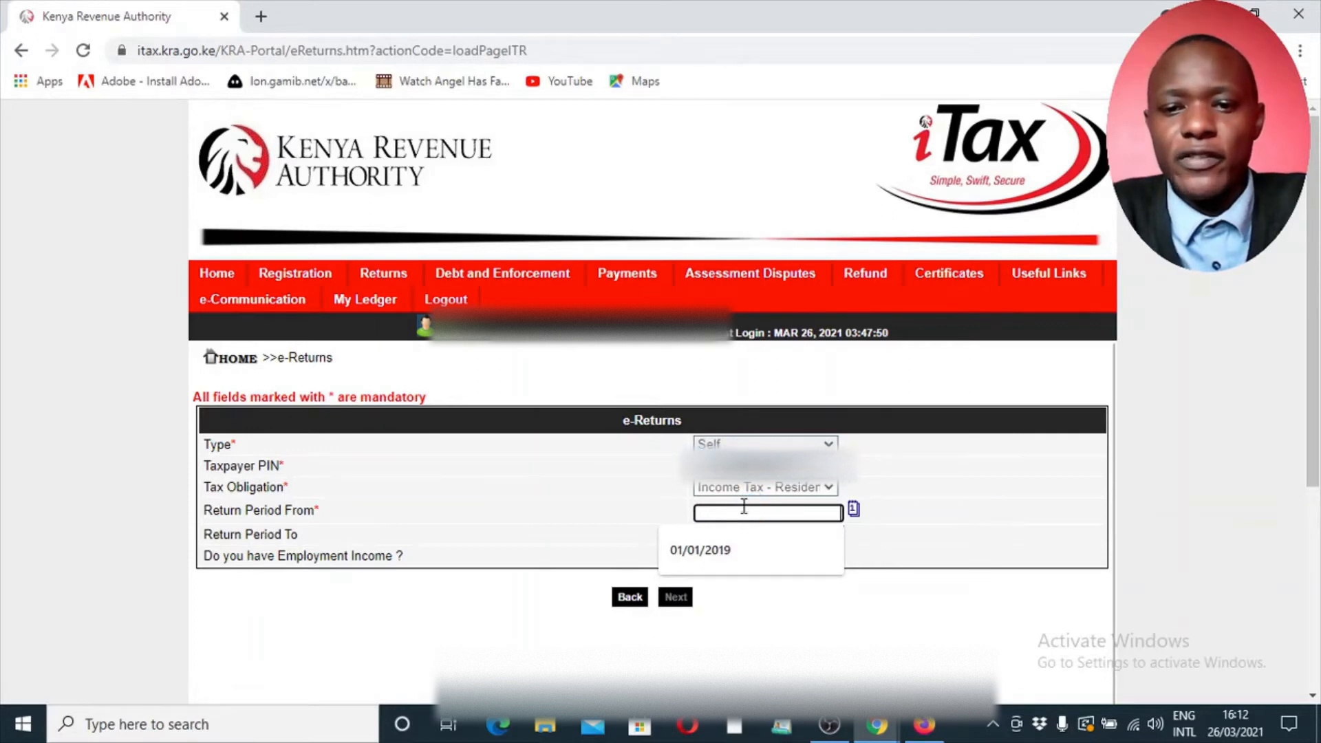
click(854, 513)
click(854, 514)
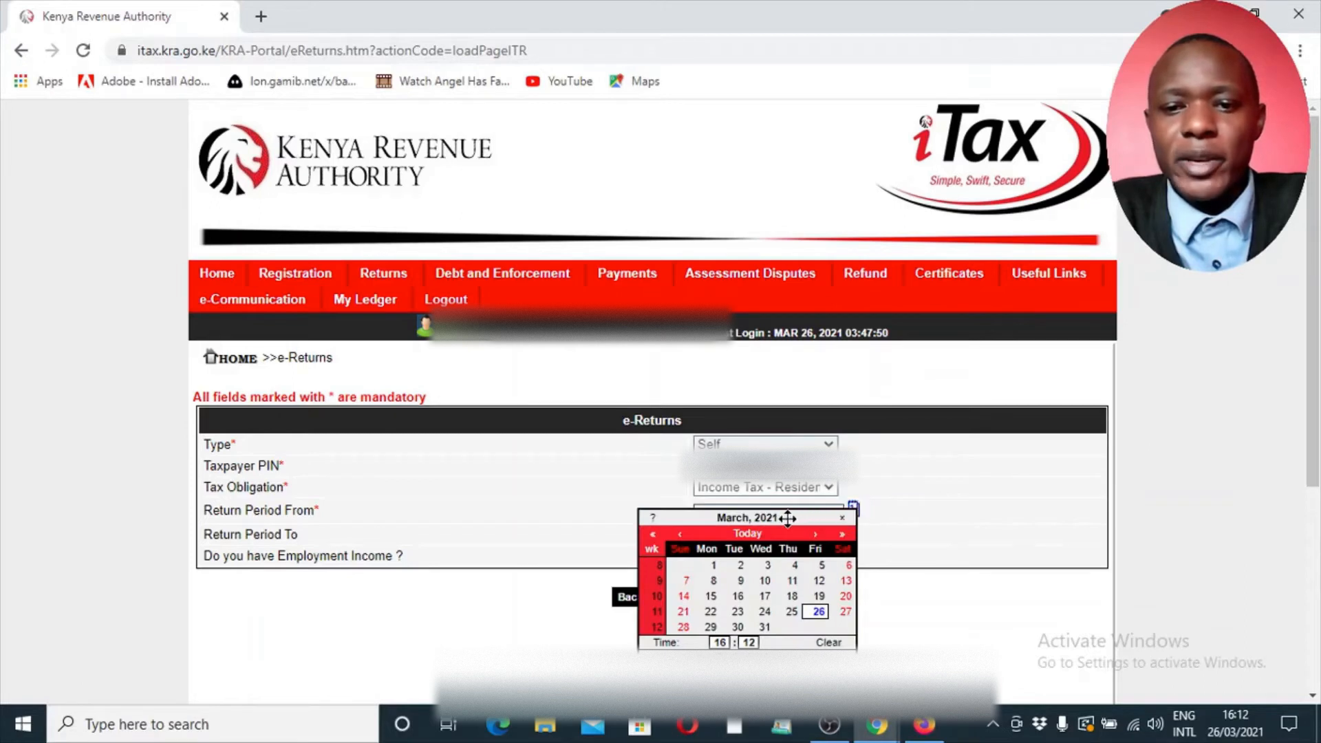
click(963, 497)
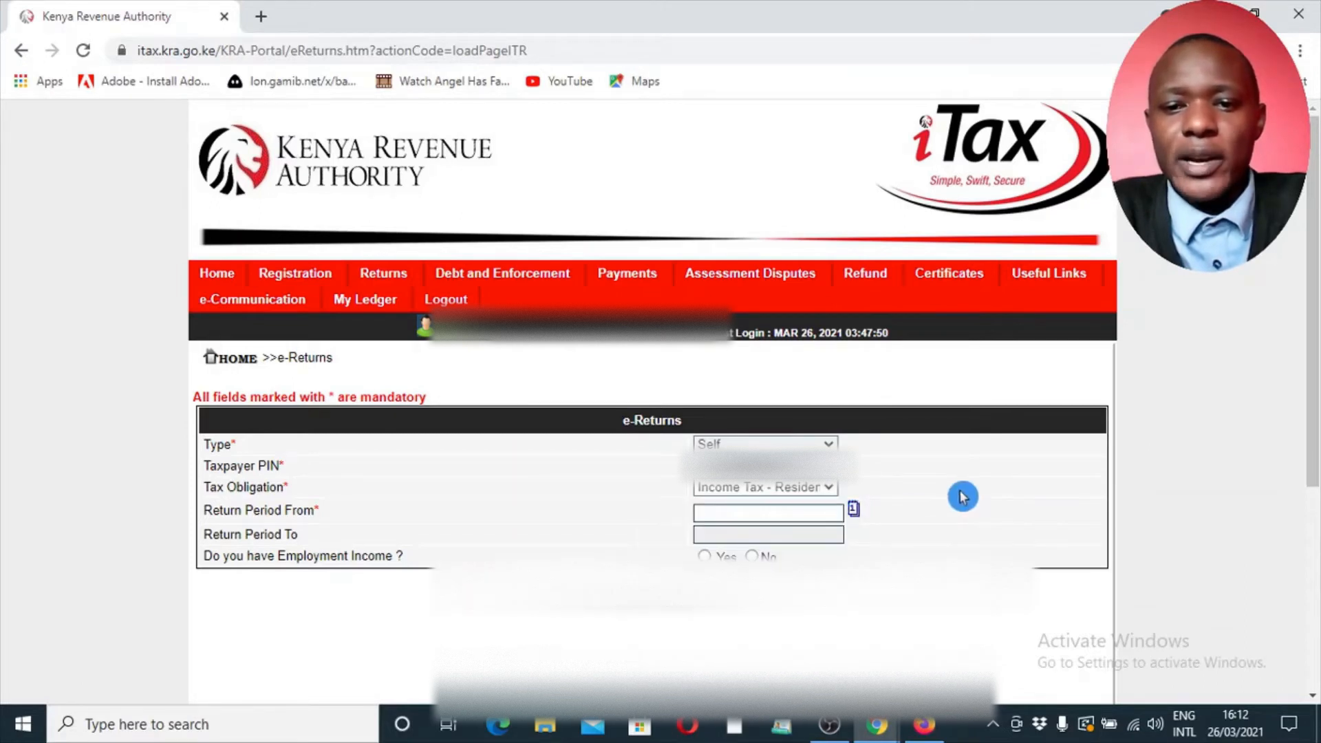
Complete the e-Returns form with Return Period From 01/01/2020 and employment income Yes, and proceed to the income tax return
click(823, 513)
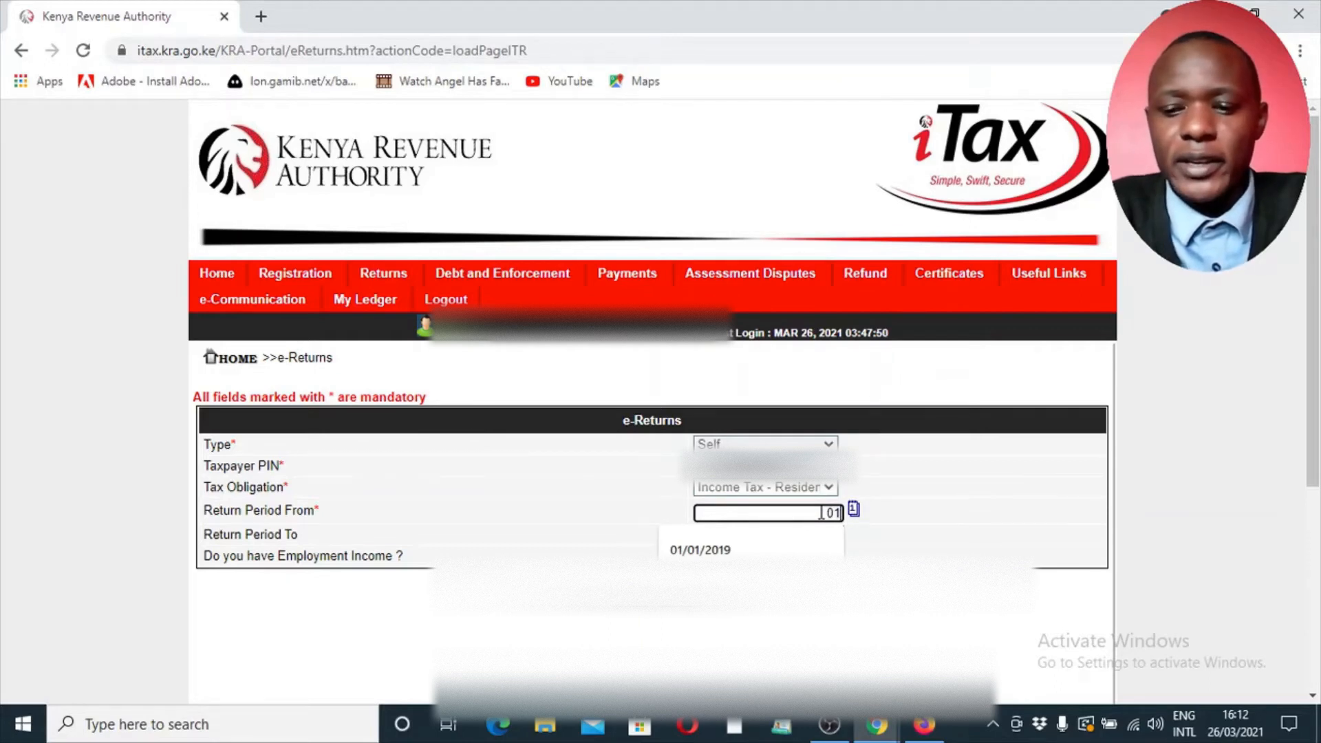
text(01.0)
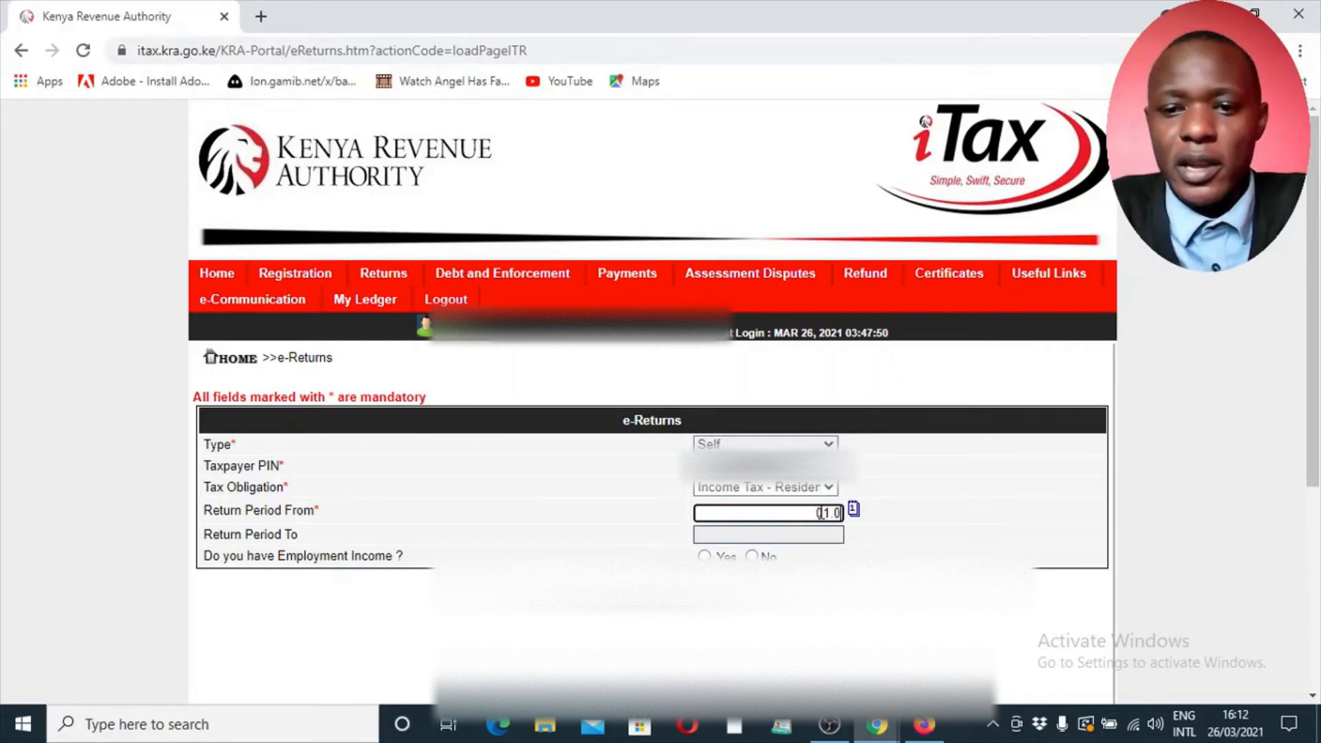
text(1.)
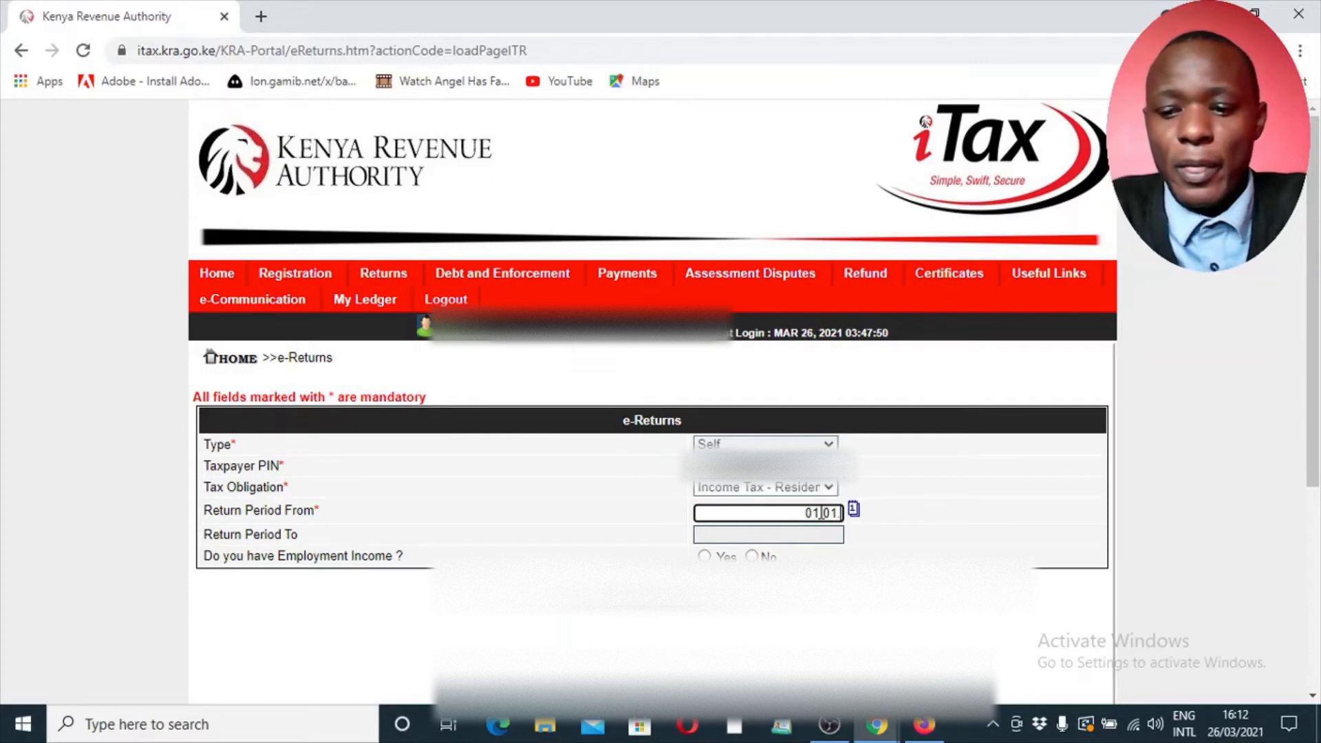
text(20)
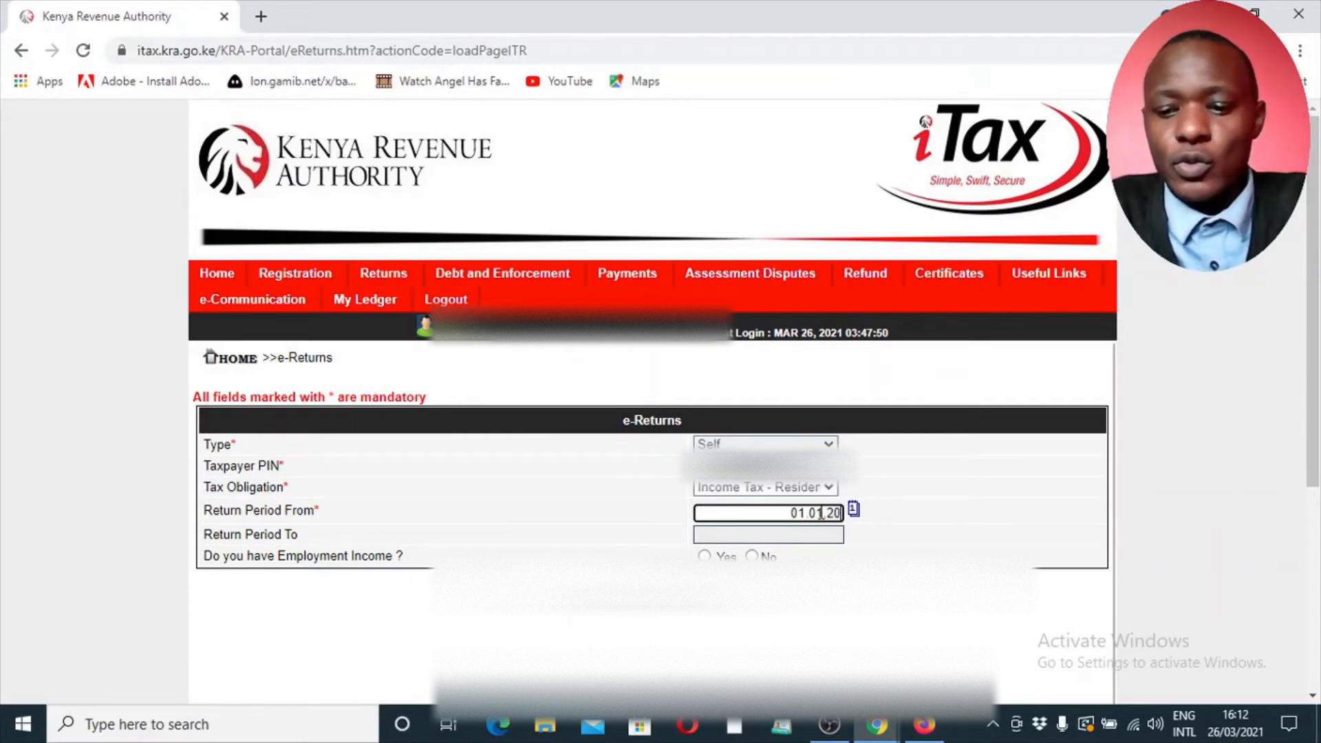
text(20)
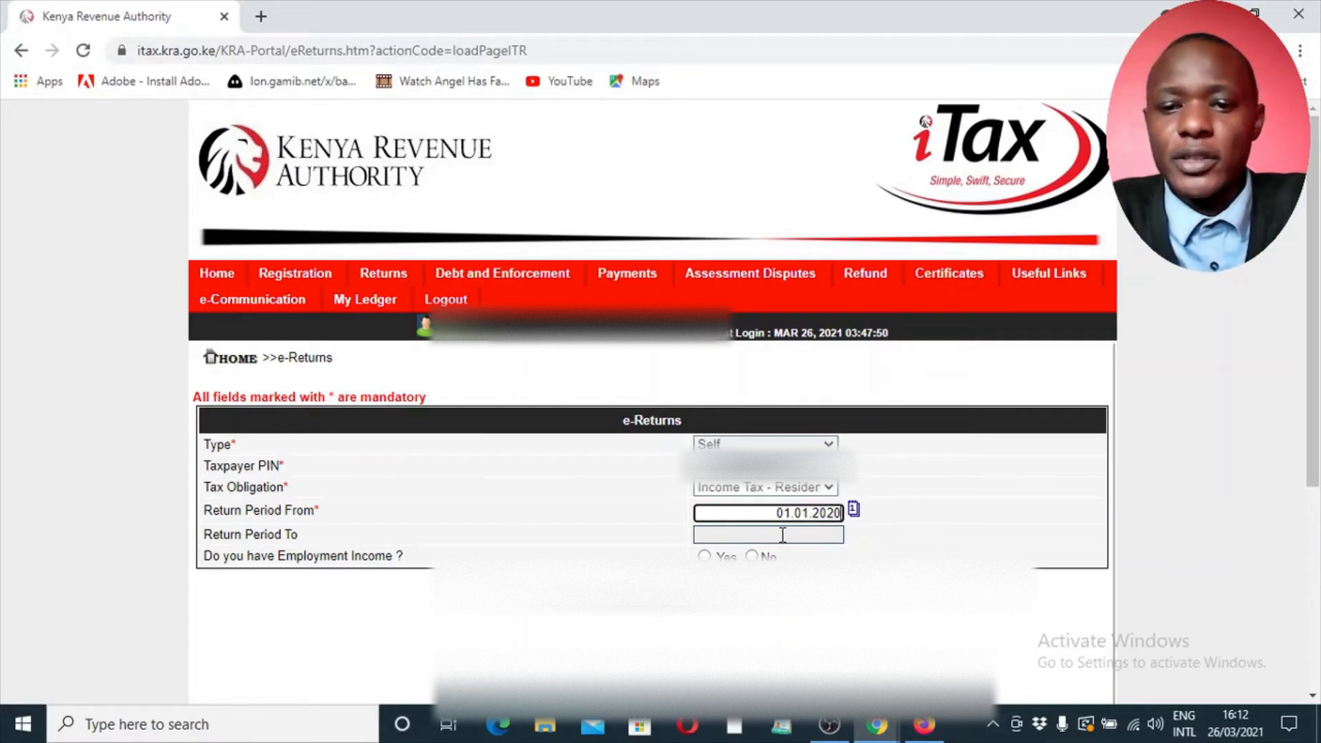
click(828, 536)
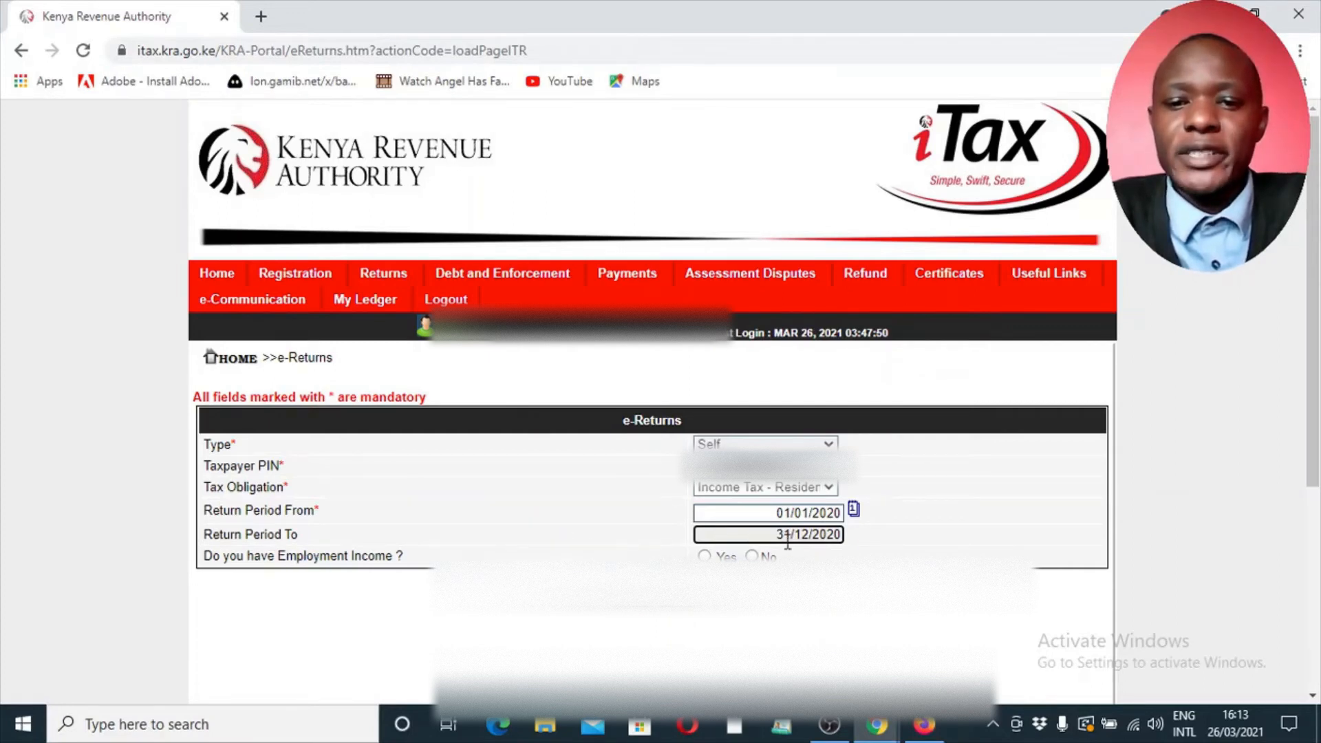
click(704, 557)
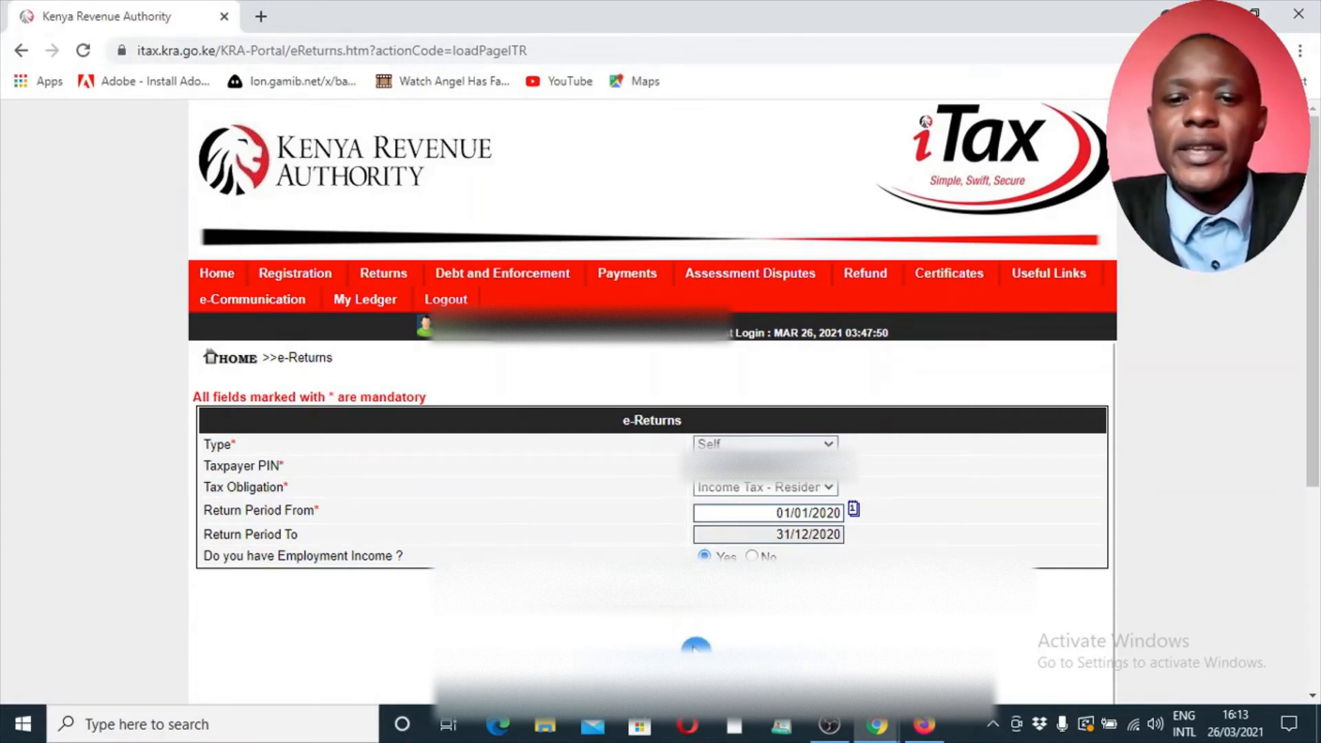
click(677, 610)
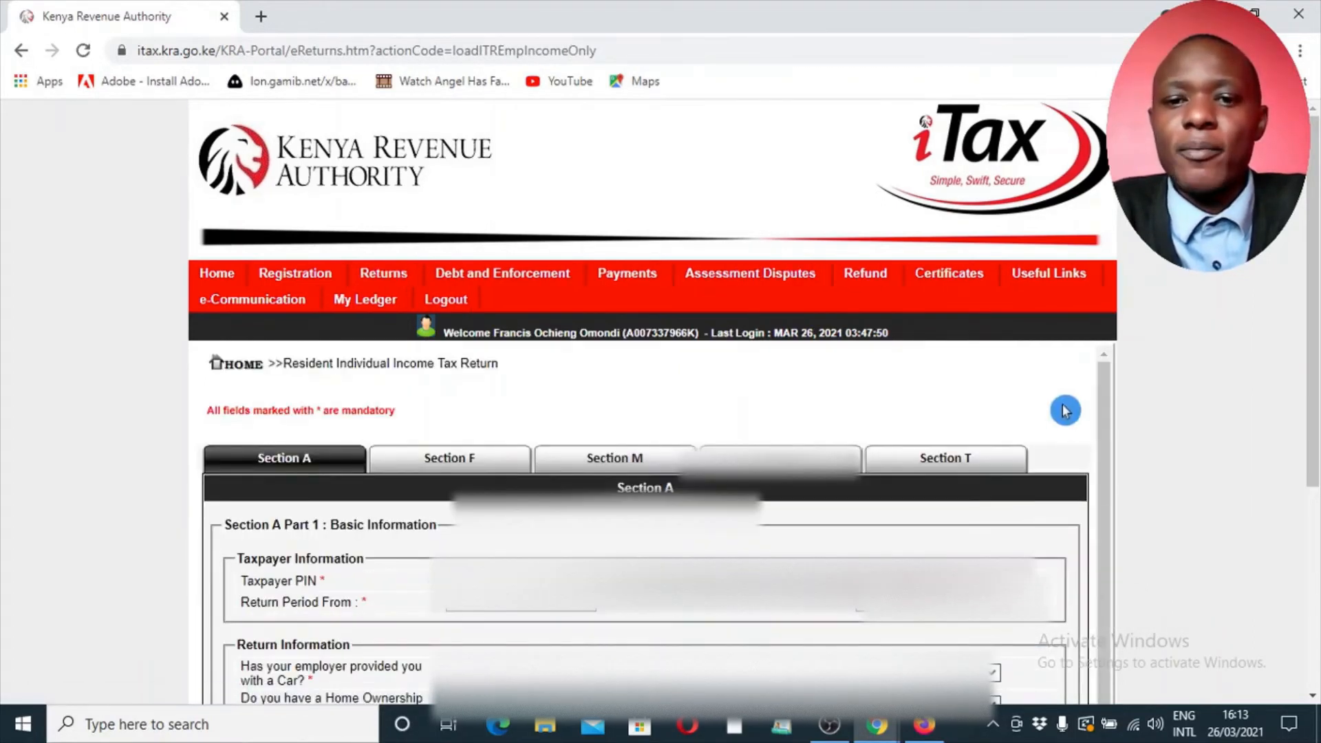
Answer whether the employer has provided a car in the Return Information of Section A
drag(1315, 237, 1315, 435)
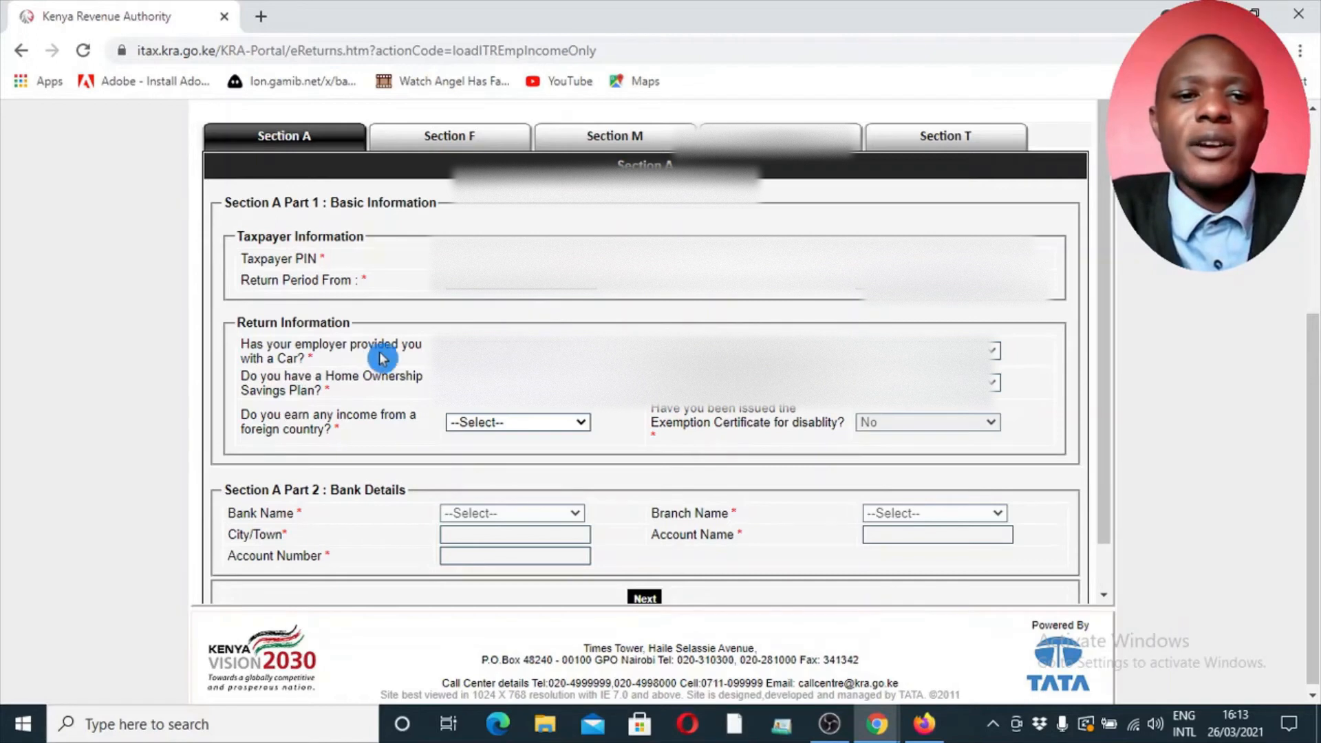
click(526, 352)
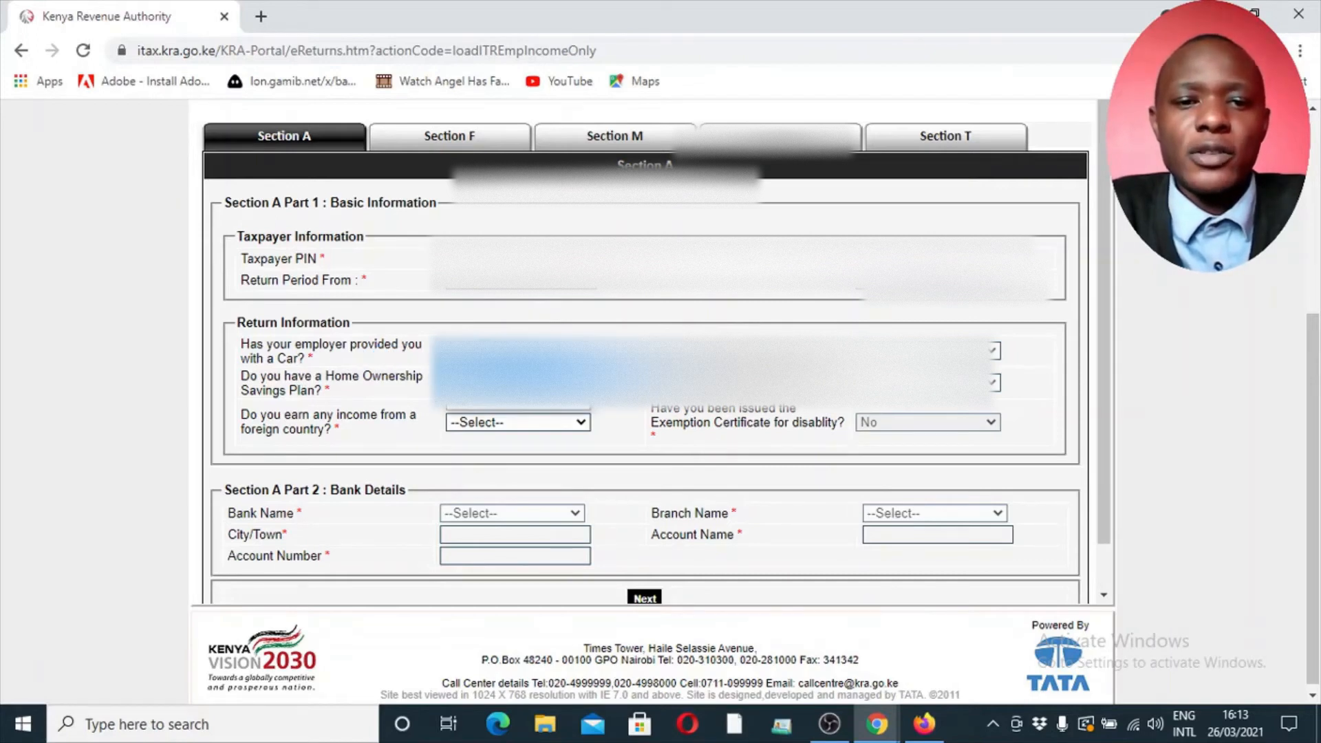
click(478, 399)
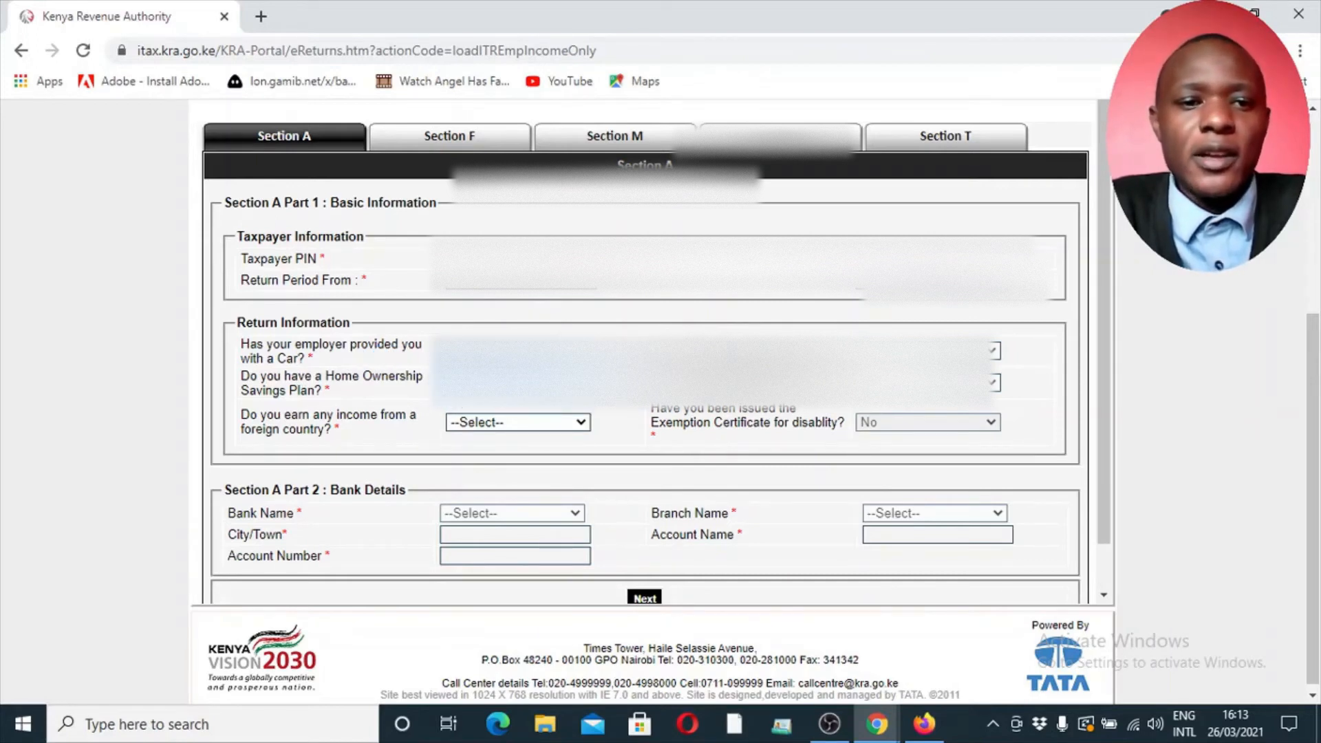
Answer the Home Ownership Savings Plan question in Return Information and set income from a foreign country to No
click(502, 421)
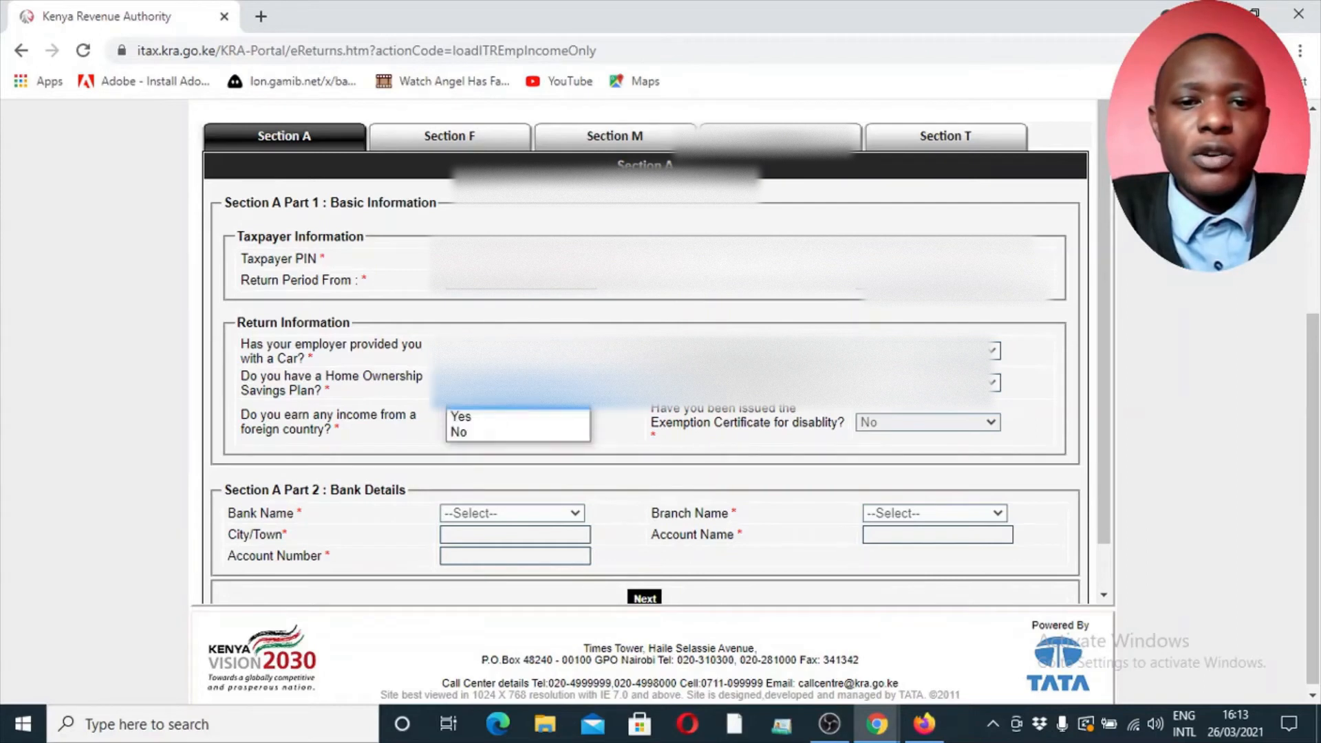
click(498, 437)
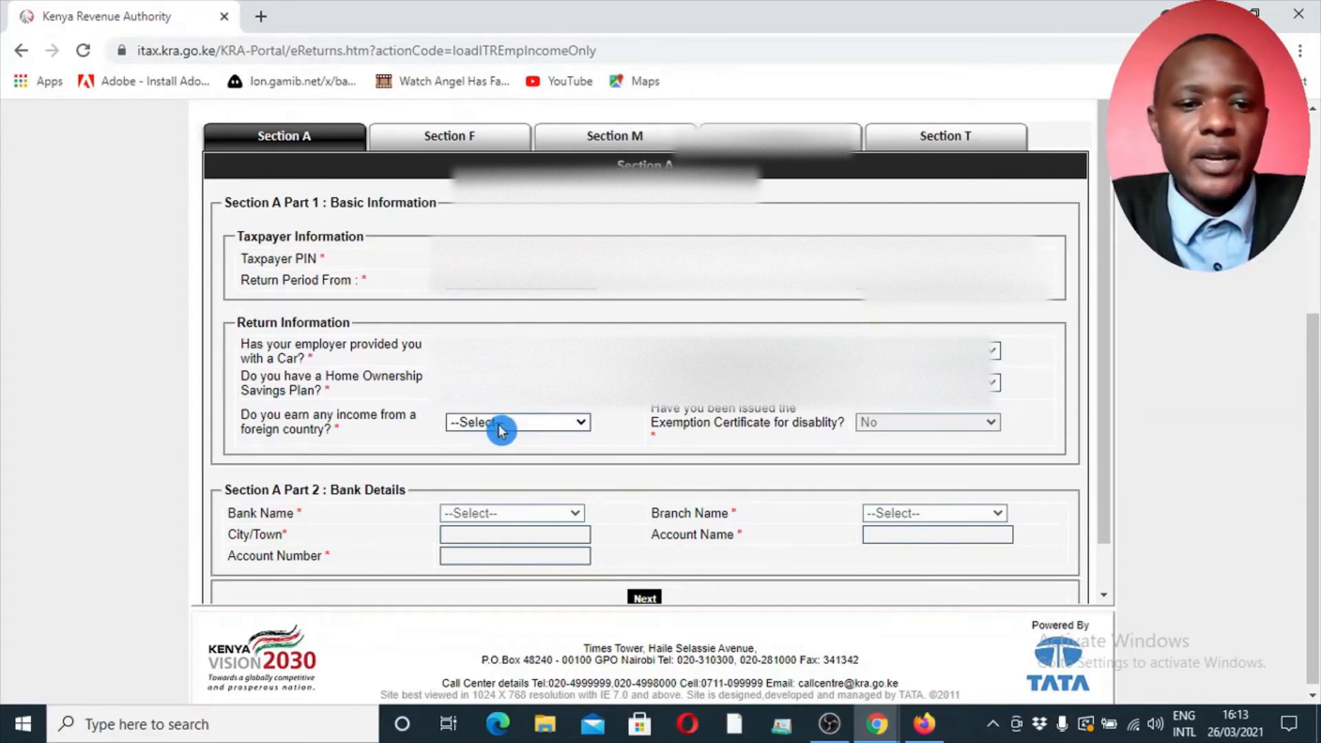
click(502, 424)
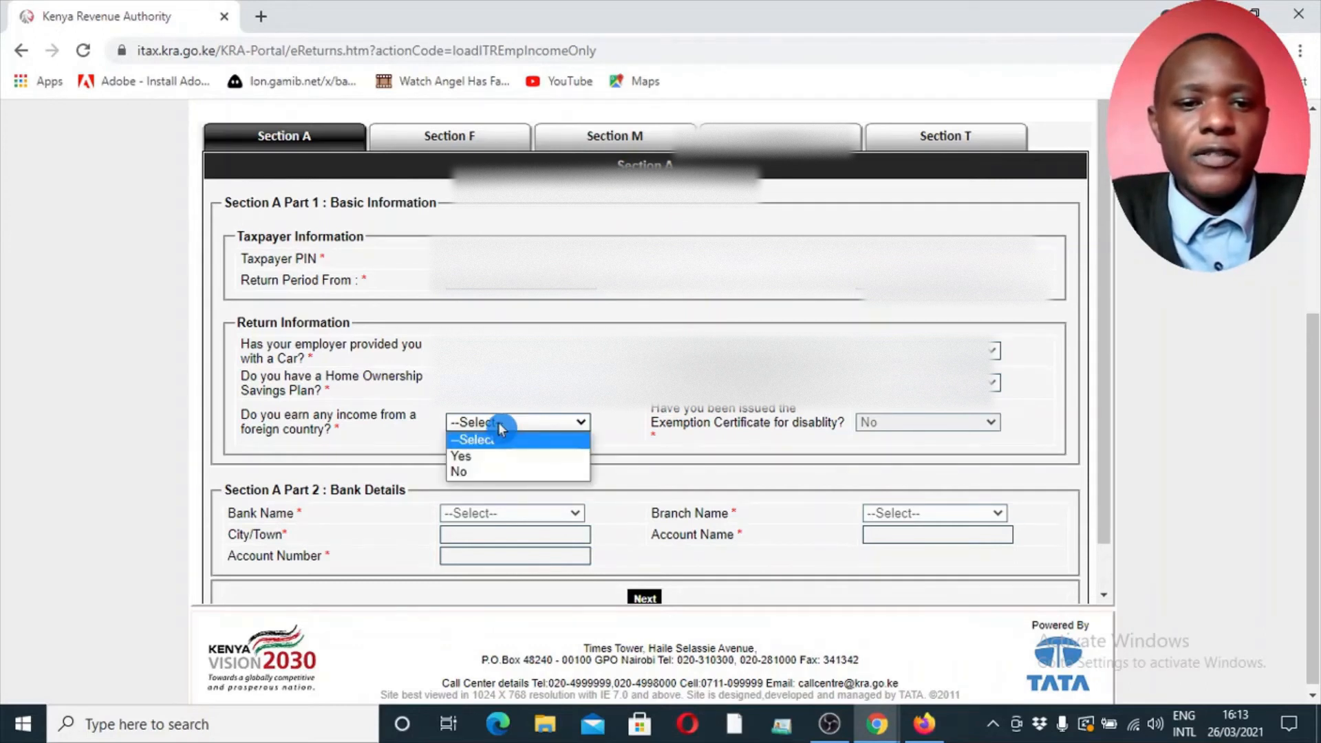
click(478, 472)
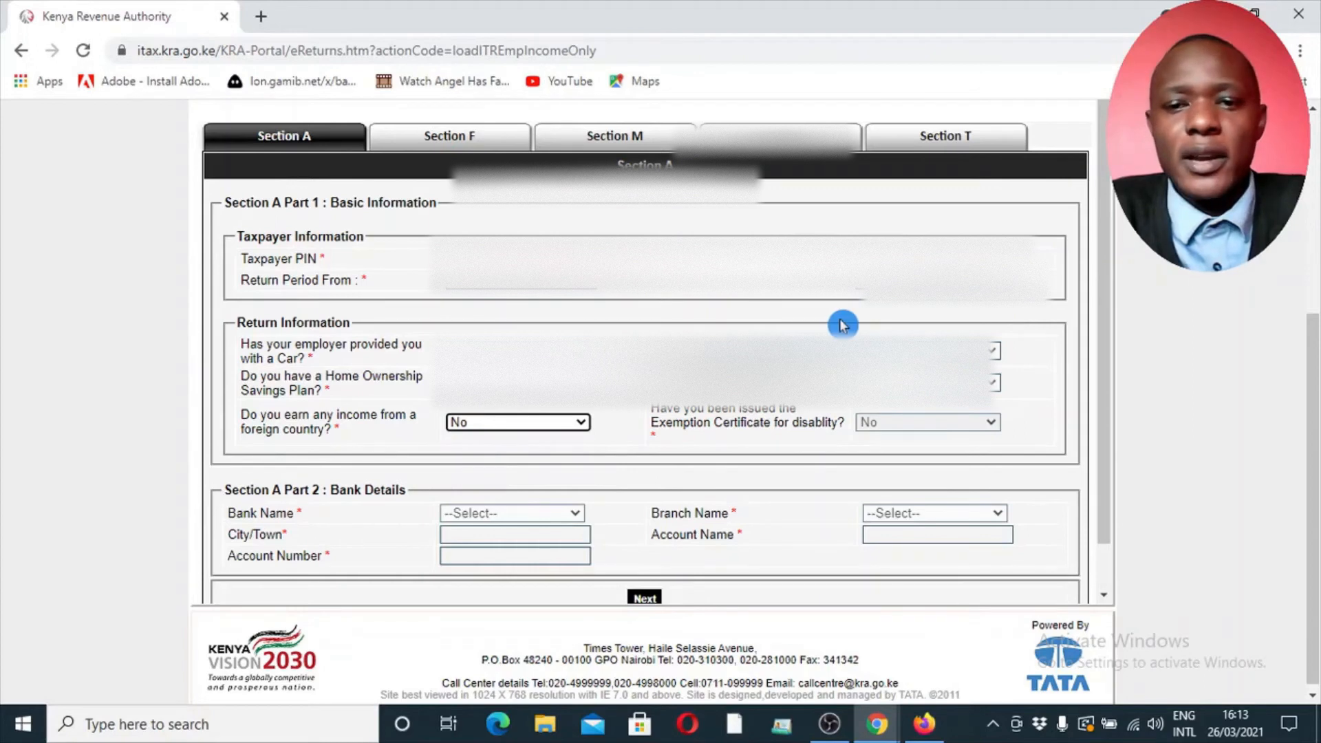
Answer the two Return Information questions above the disability exemption certificate field, choosing No for the one directly above it
click(936, 351)
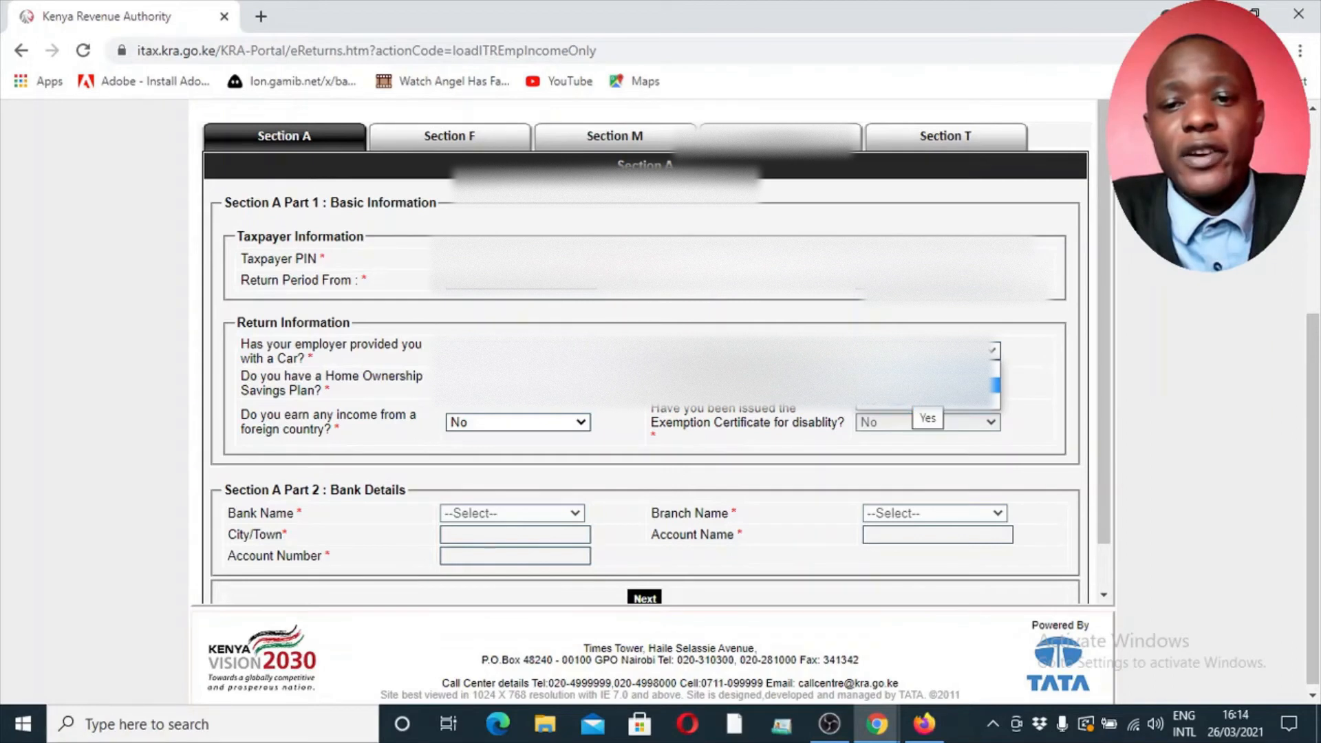
click(892, 406)
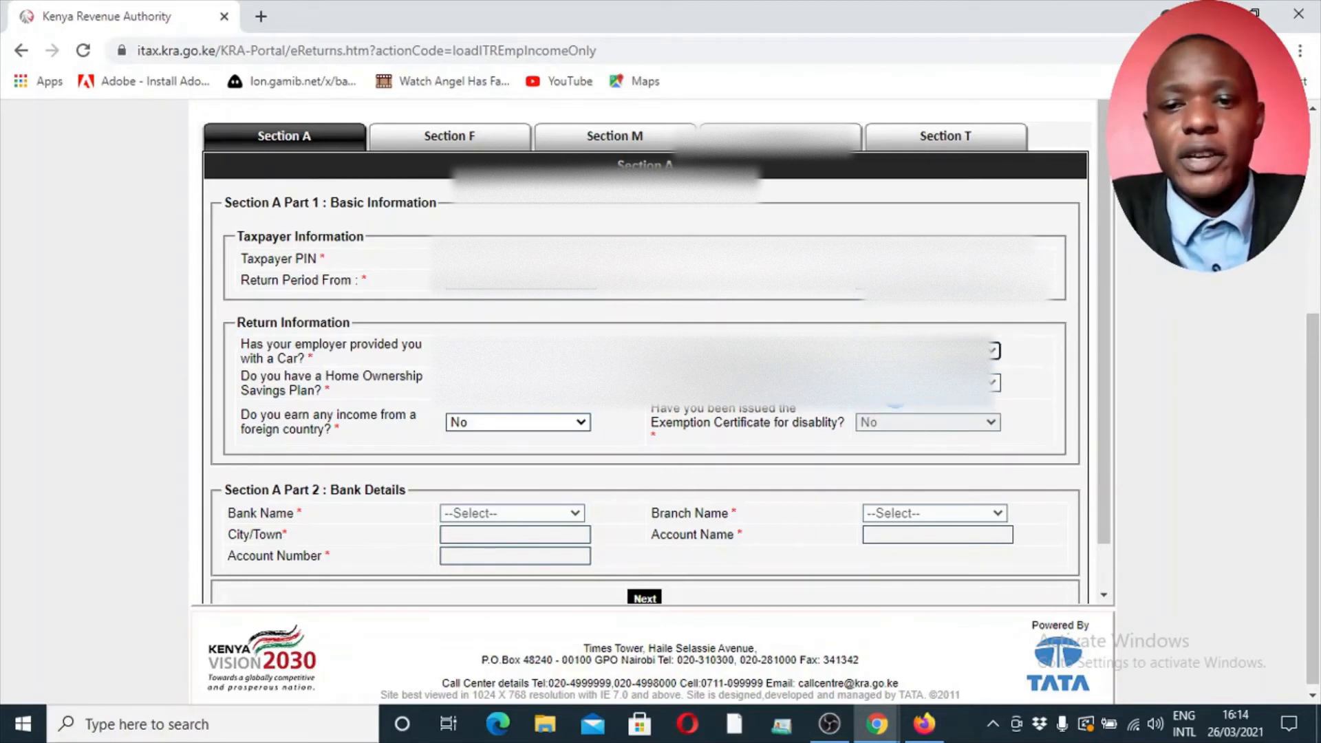
click(895, 422)
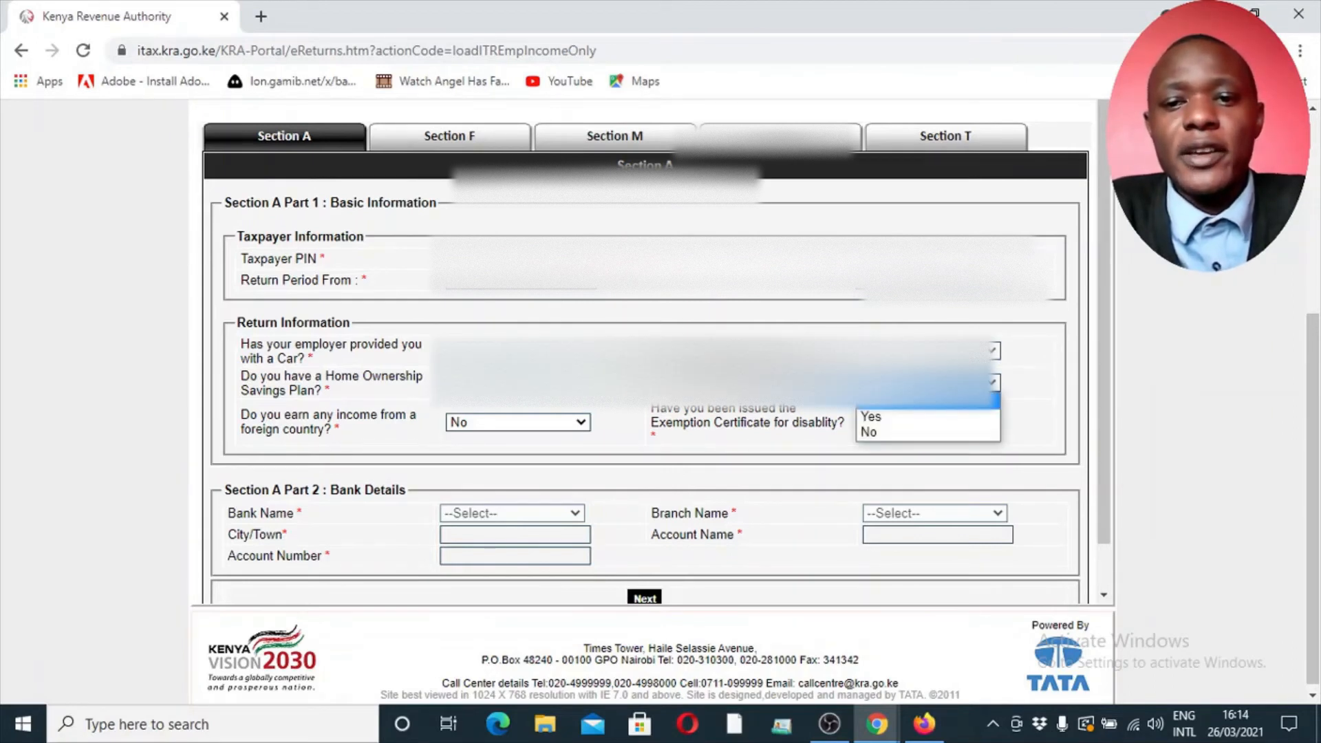
click(883, 415)
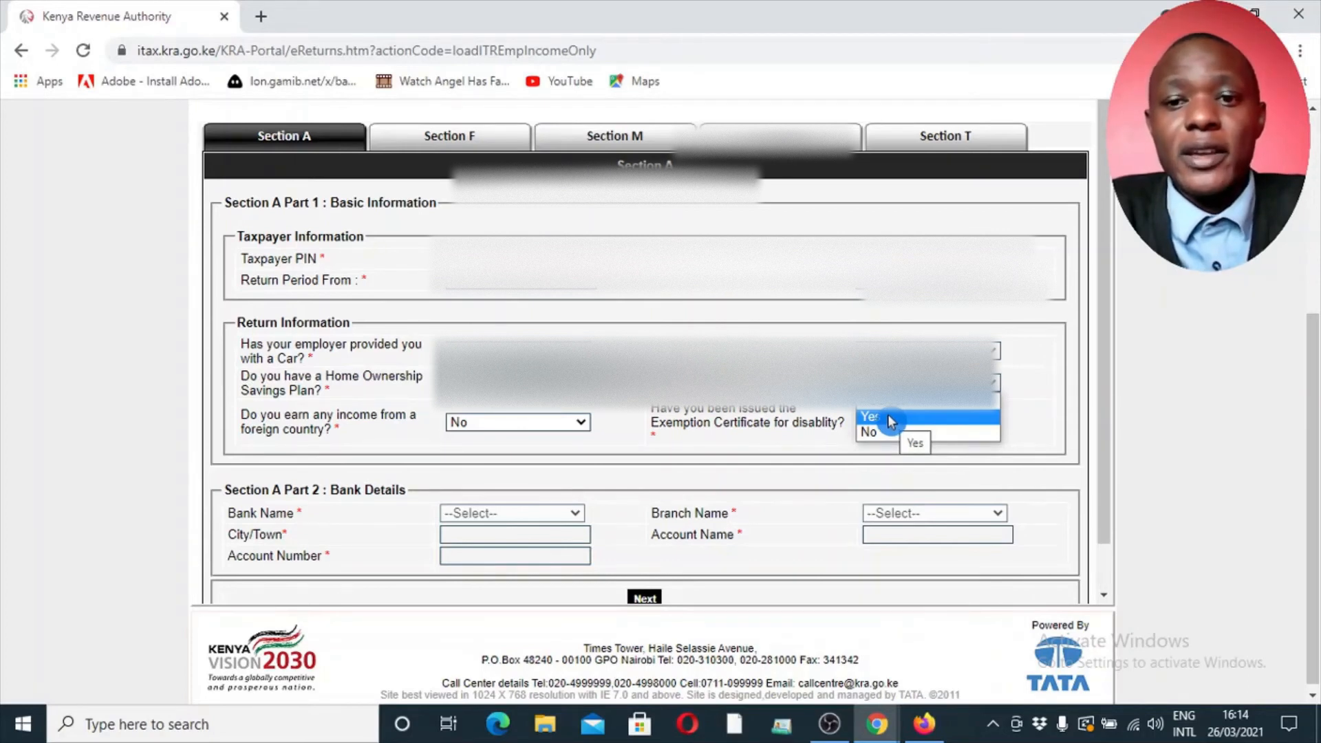
click(879, 433)
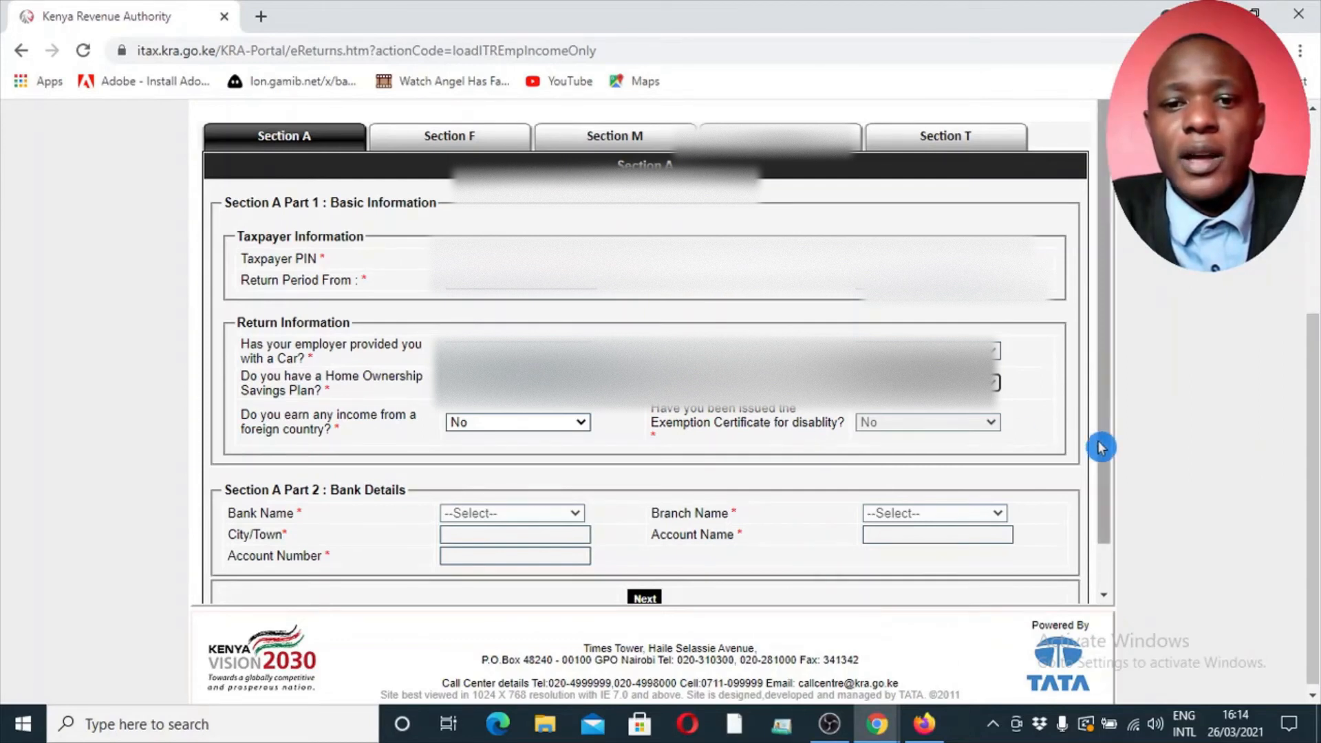
drag(1104, 360, 1104, 418)
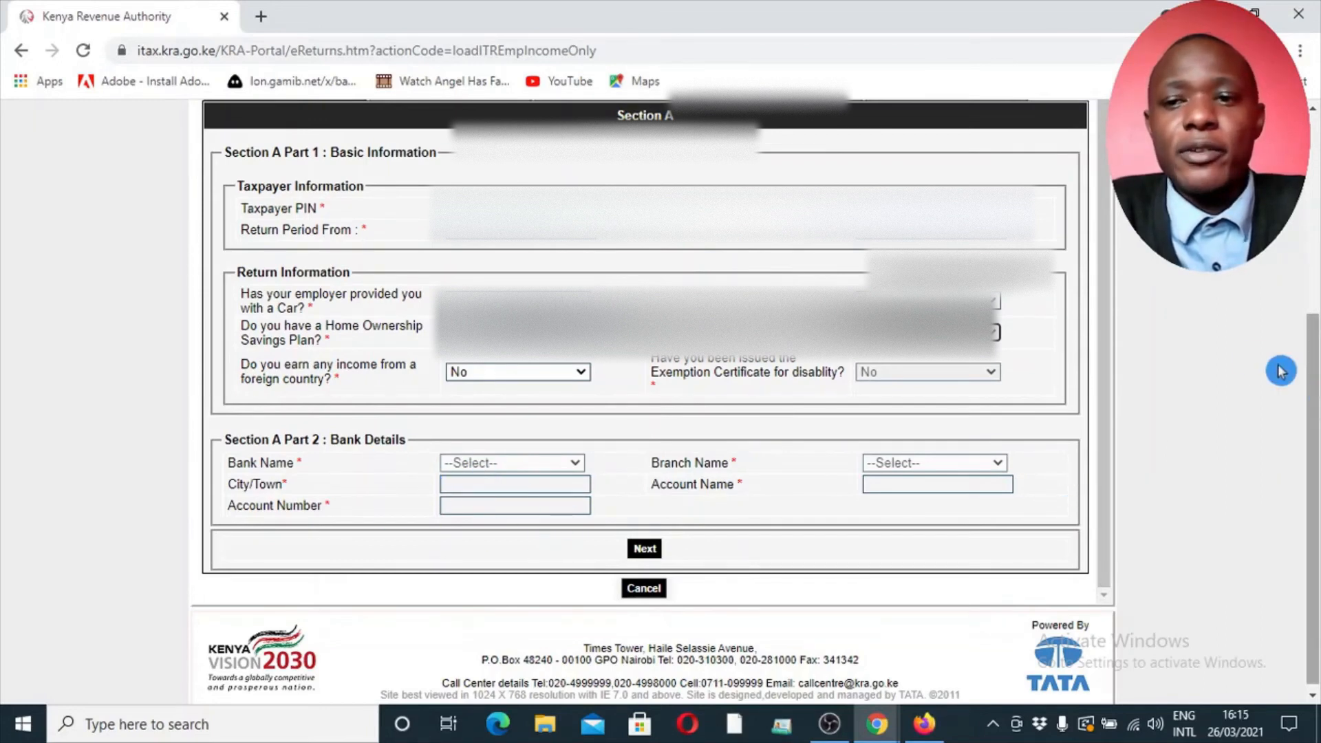
drag(1315, 397, 1319, 457)
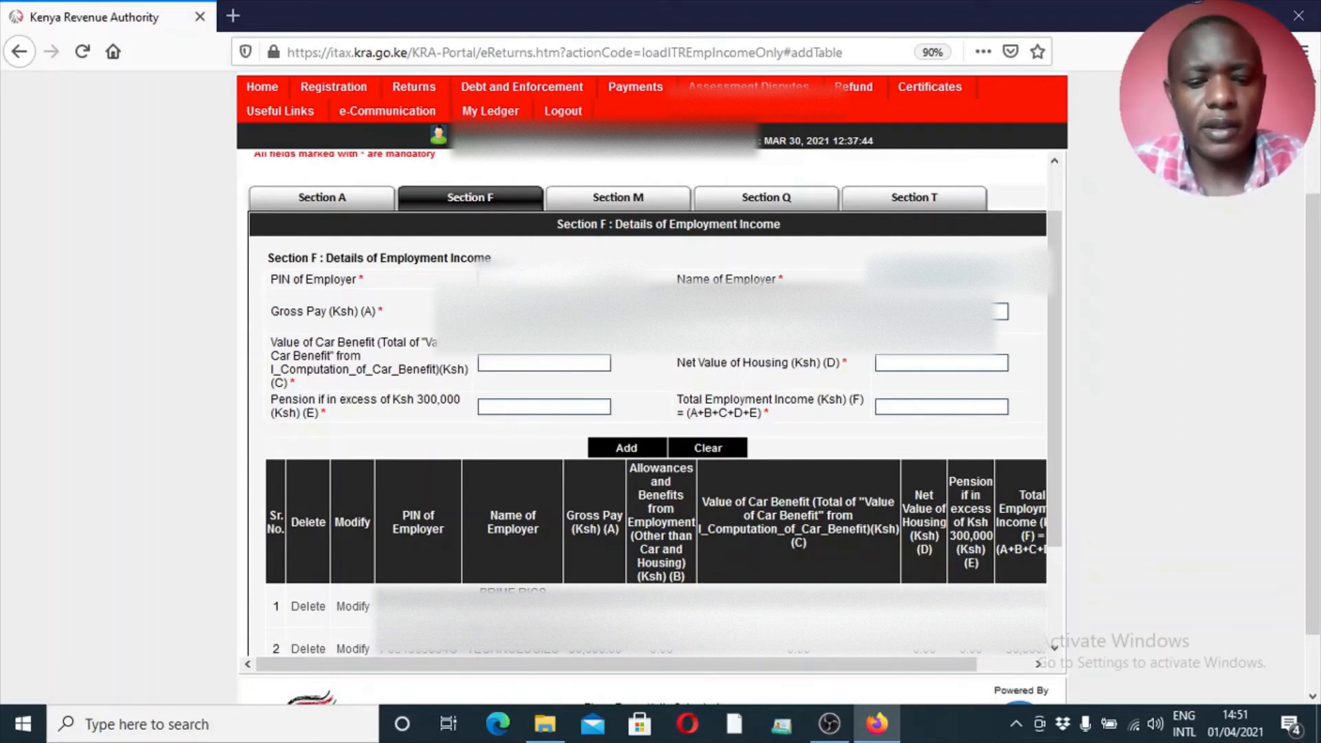
Paste the PIN of Employer into Section F and set the value of car benefit and the pension in excess of Ksh 300,000 to 0
key(ctrl+v)
key(Tab)
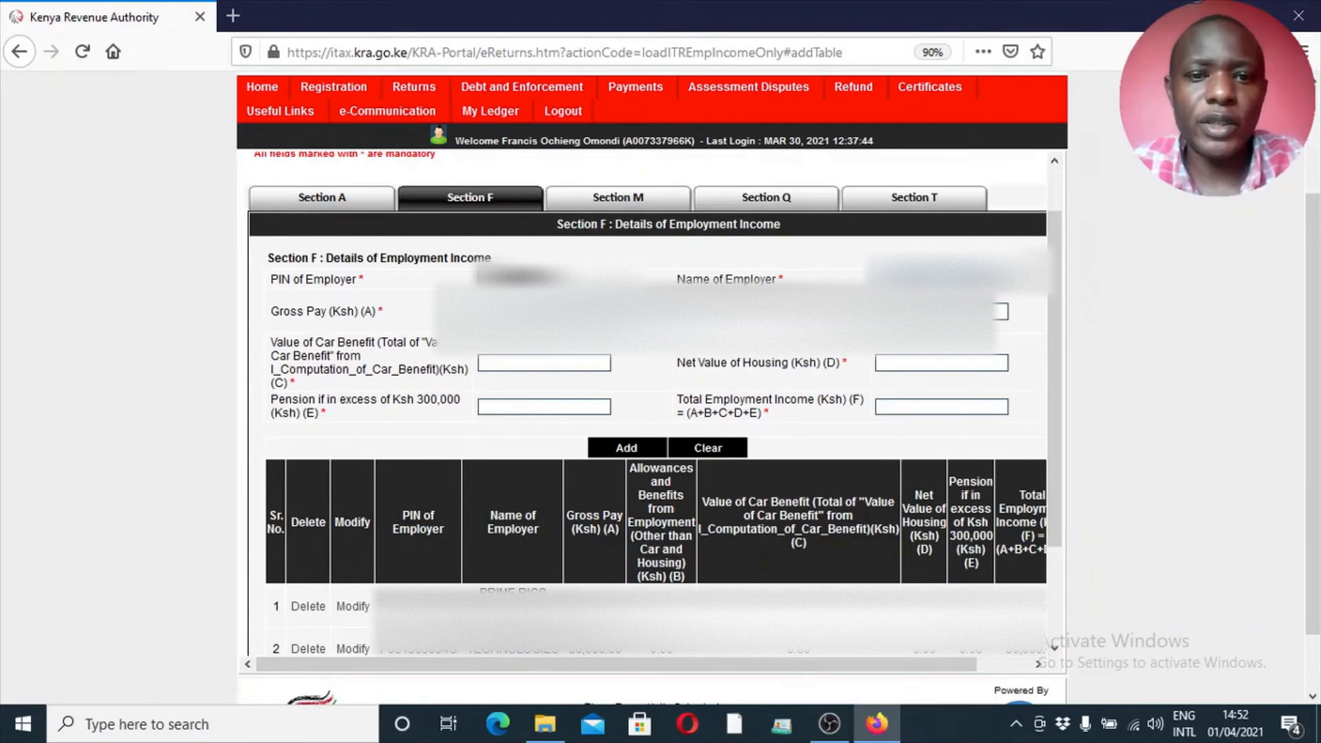
click(597, 364)
text(0)
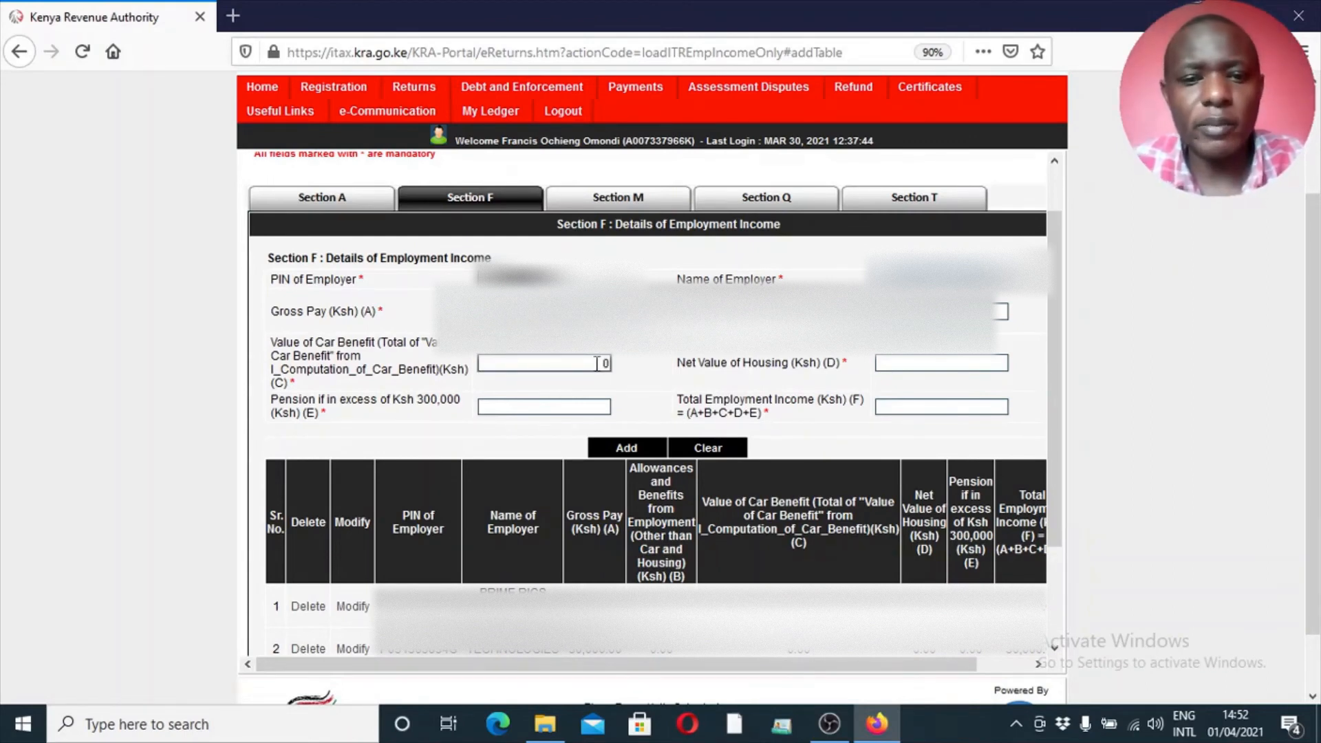
click(592, 407)
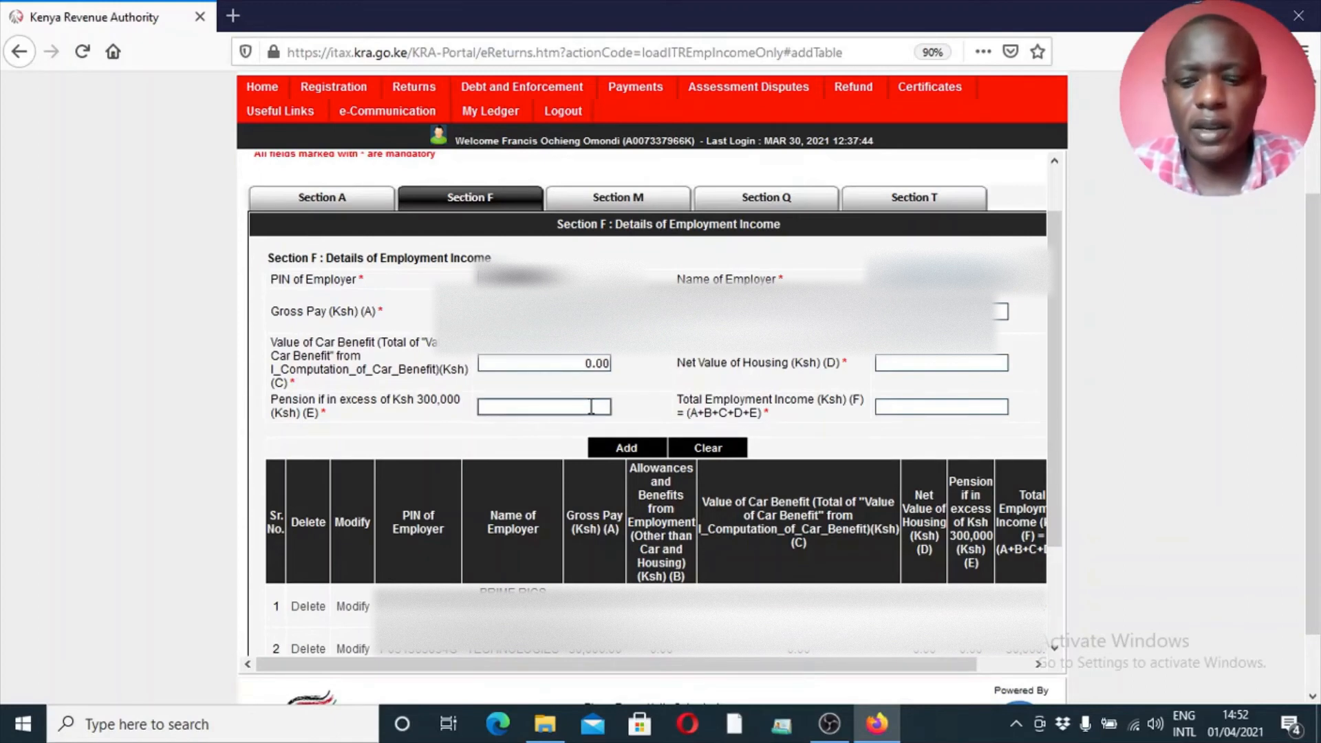
text(0)
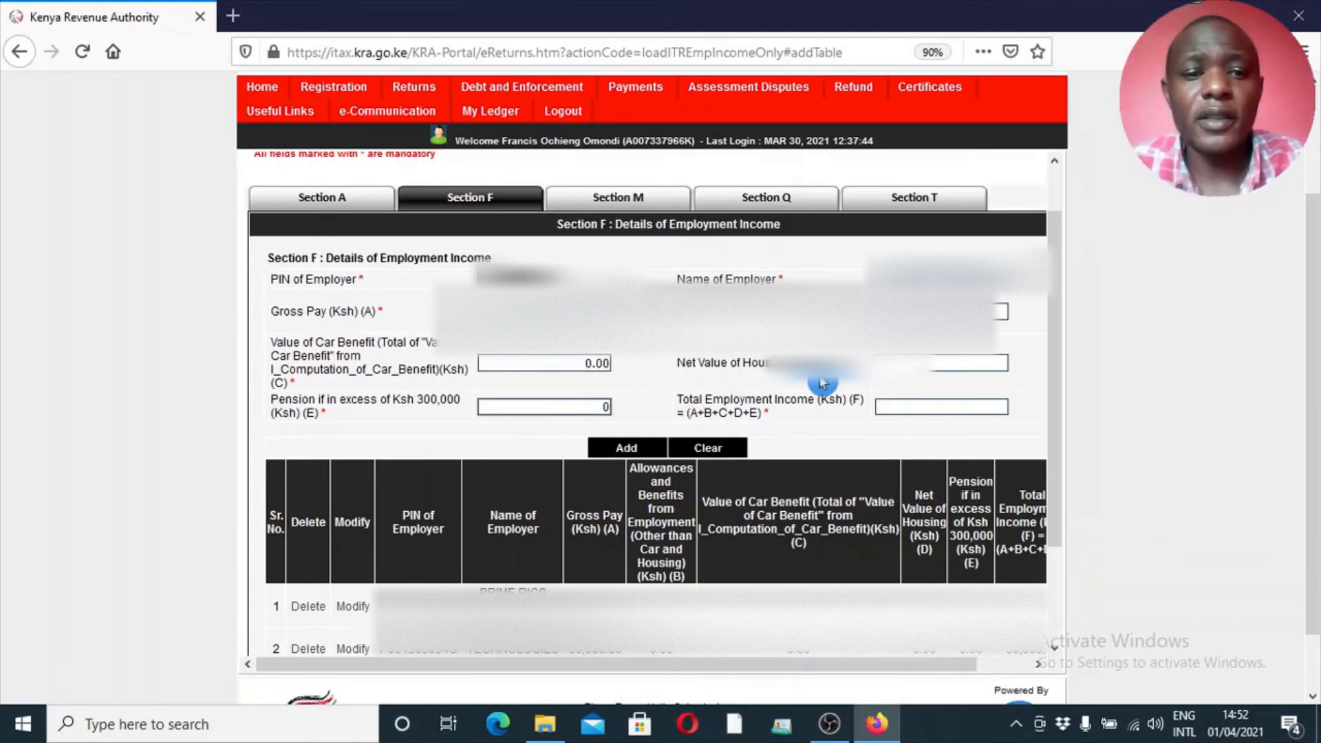
Set allowances and benefits from employment and net value of housing to 0, and have the total employment income calculated
click(950, 312)
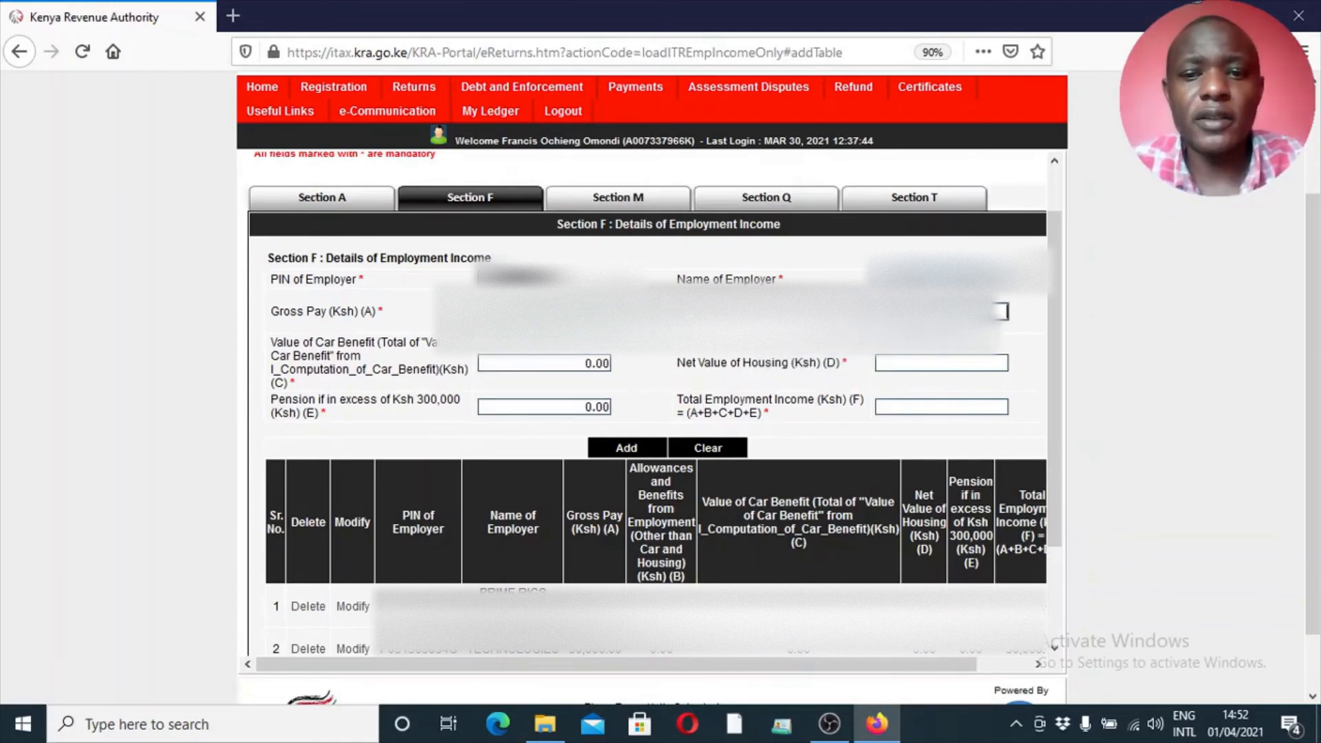
text(0)
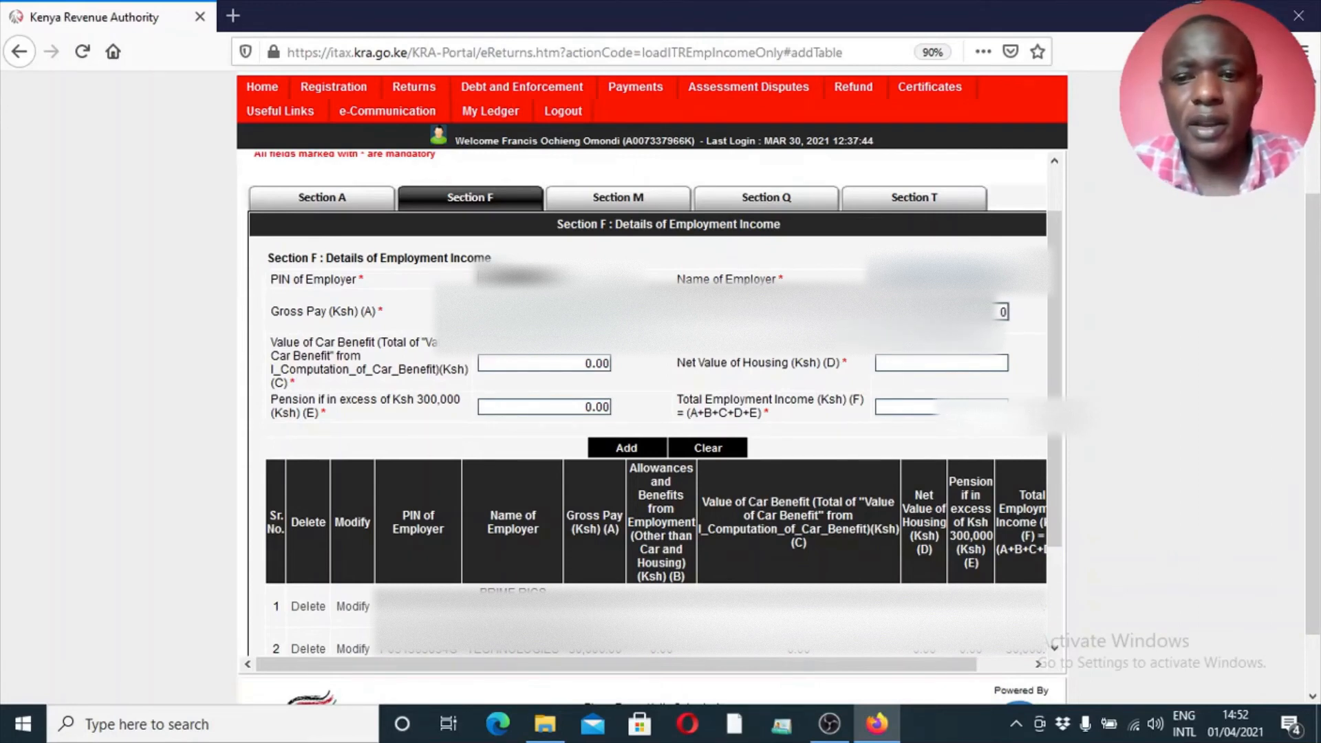
click(961, 361)
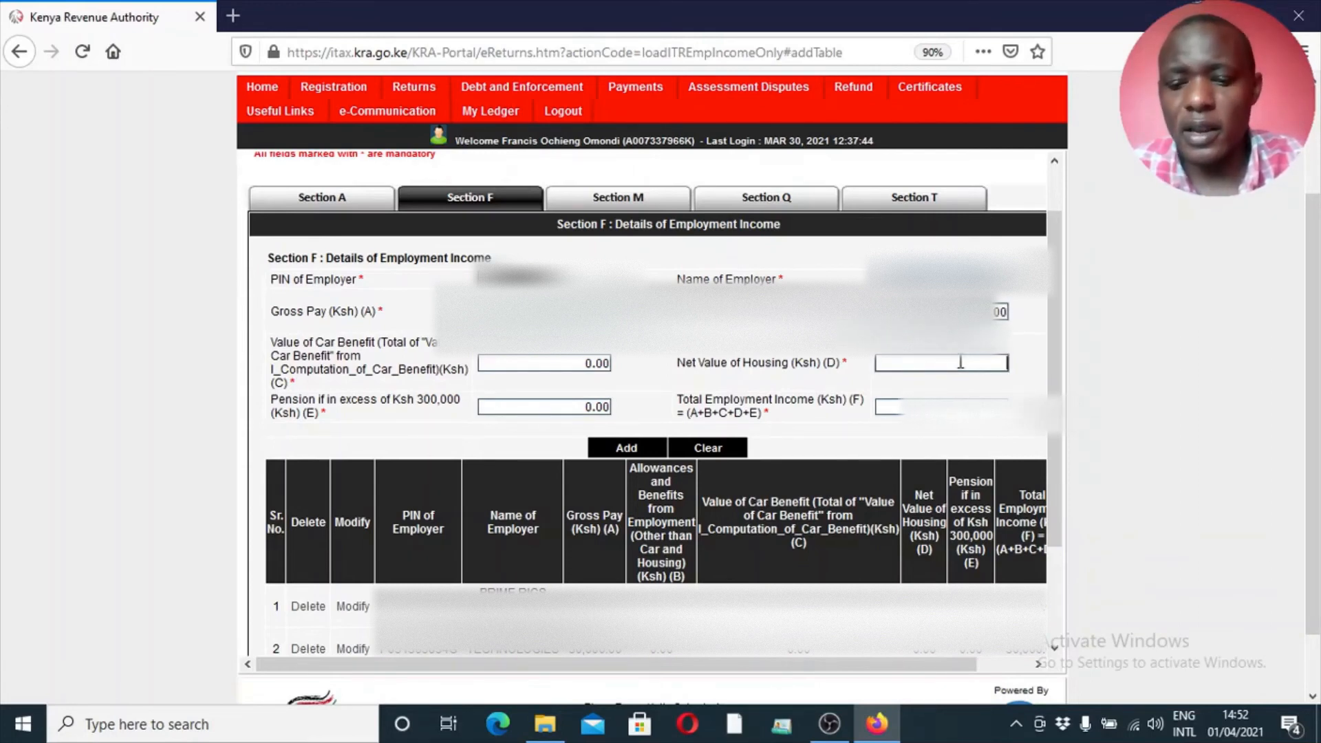
text(0)
click(1006, 415)
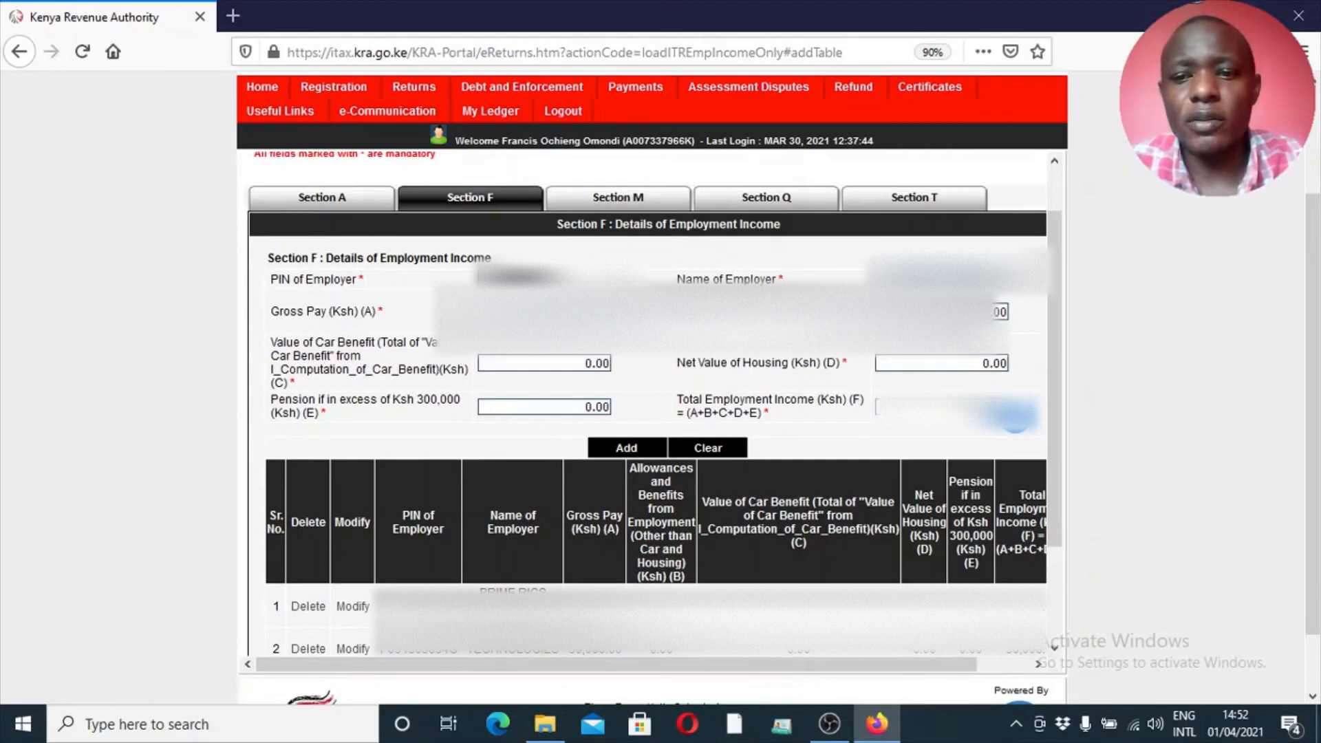
Try to add the employment income entry to the Section F table and dismiss the resulting message
click(626, 449)
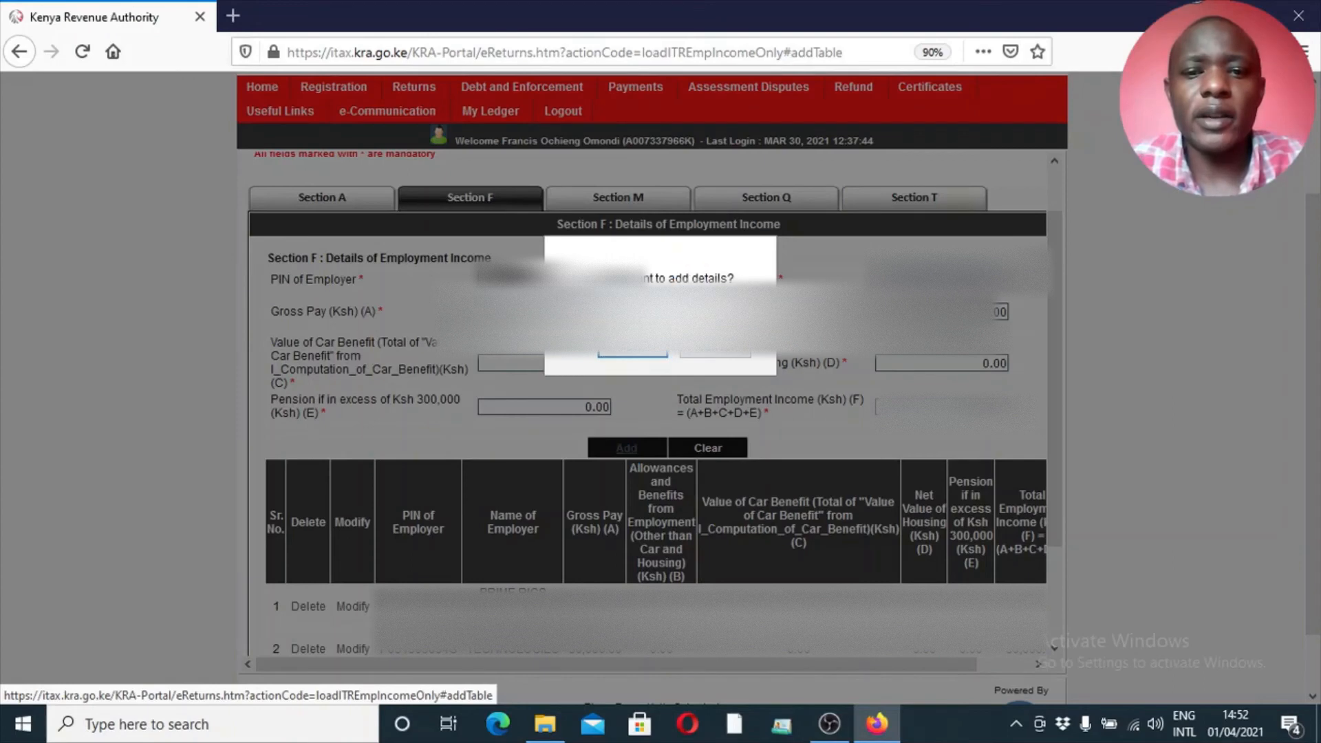
click(628, 356)
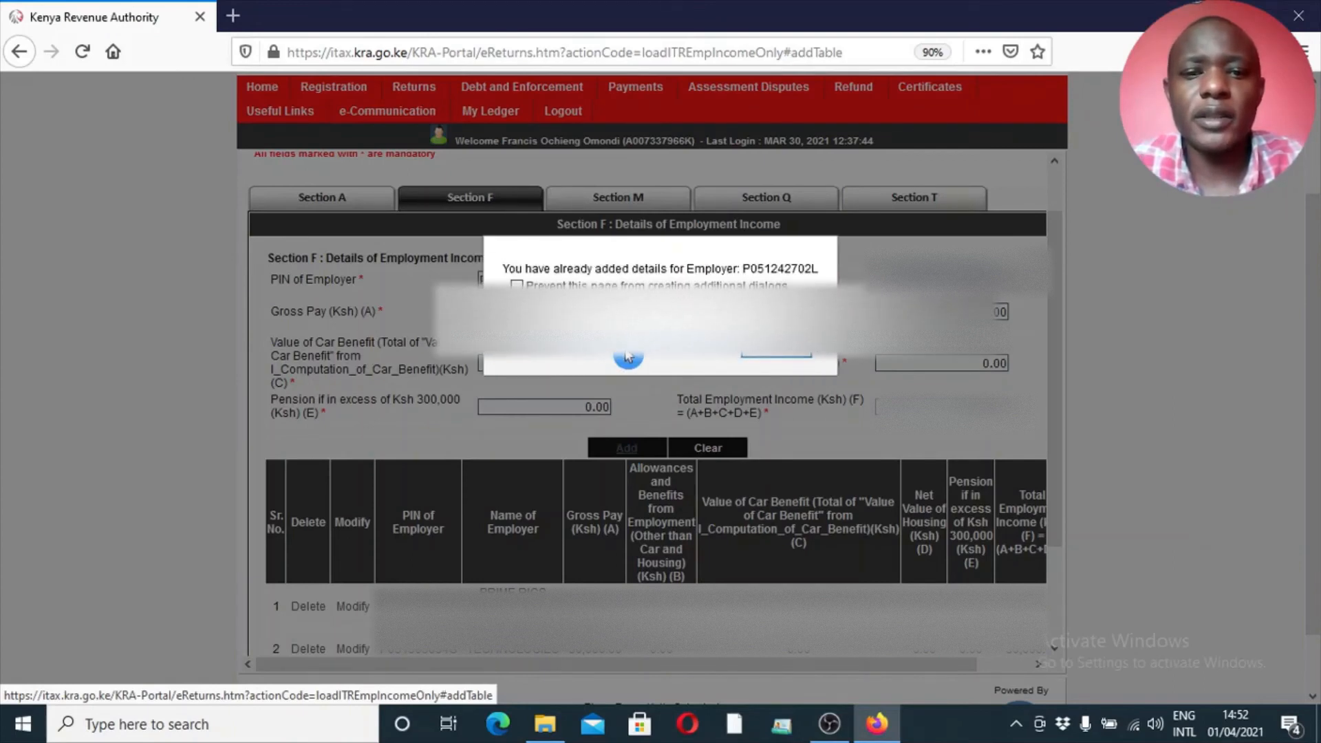
click(776, 355)
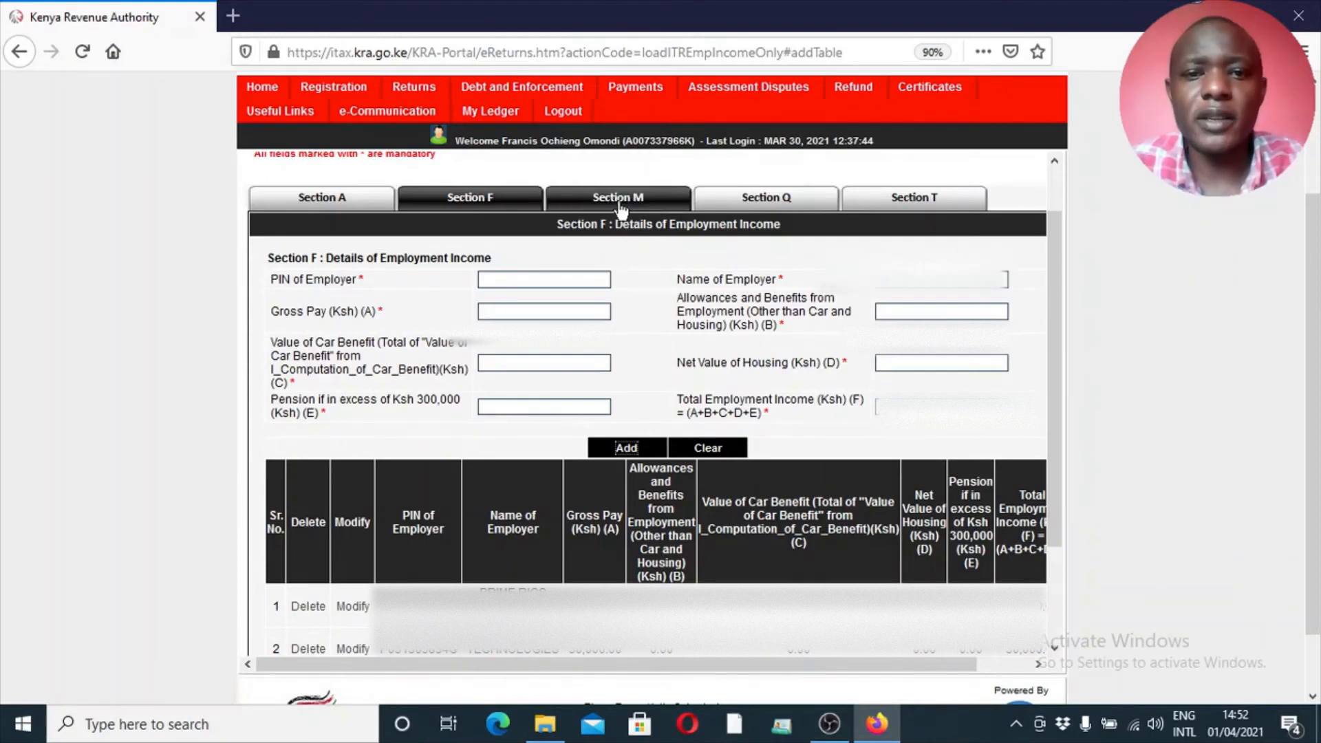
Begin a PAYE entry in Section M with the second listed employer's PIN and the taxable salary
scroll(1314, 320, down, 1)
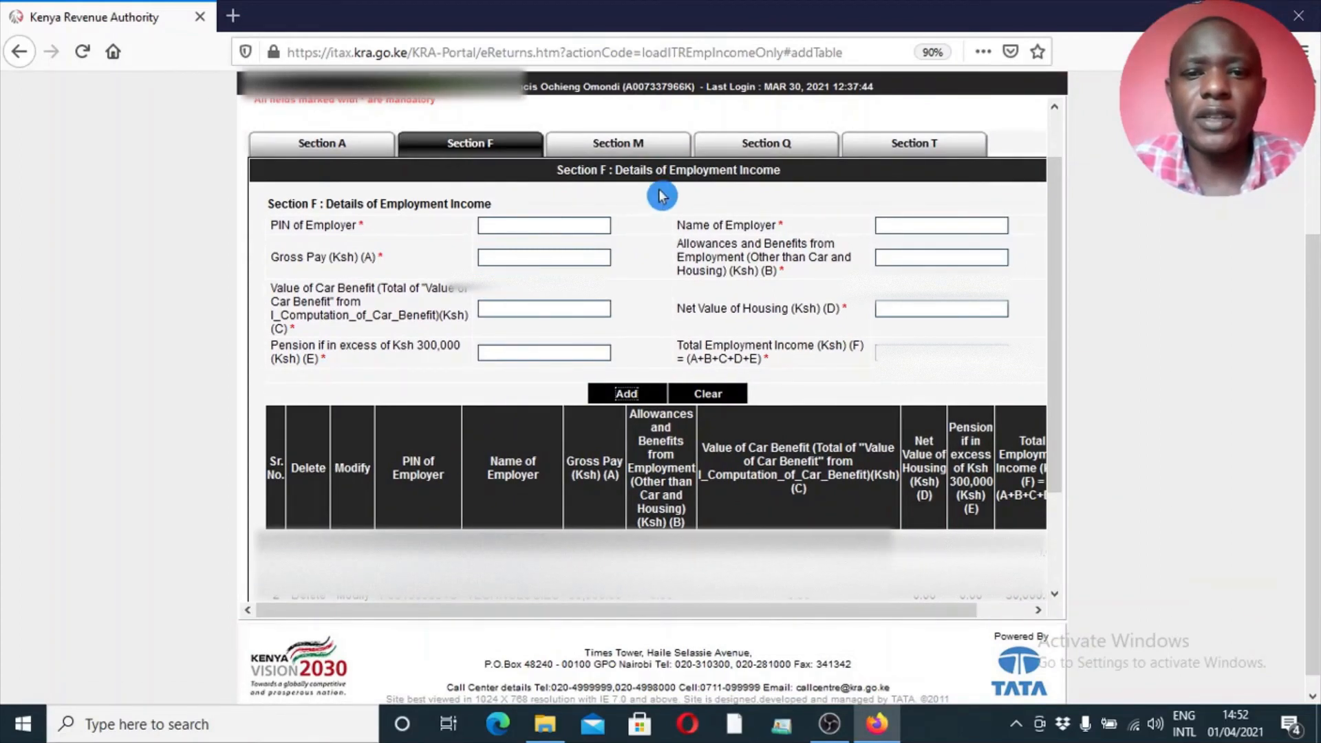
click(620, 143)
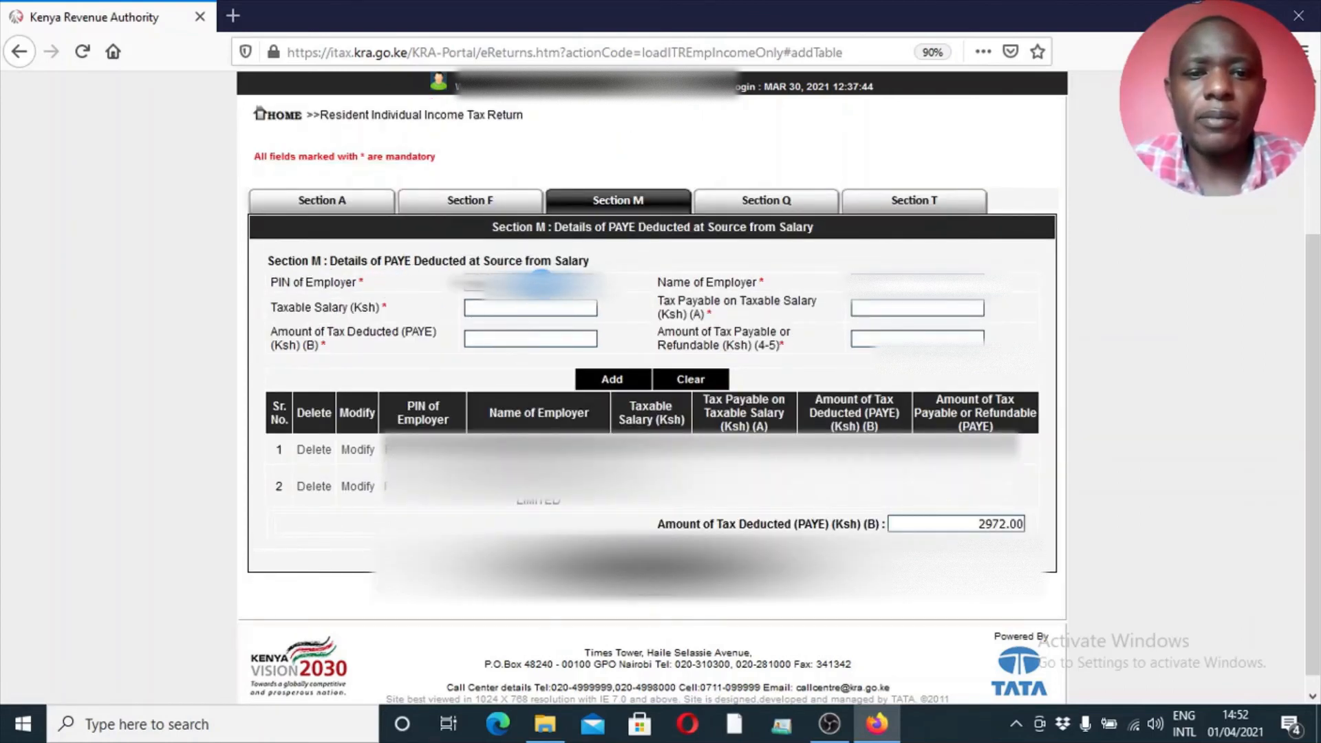
click(542, 282)
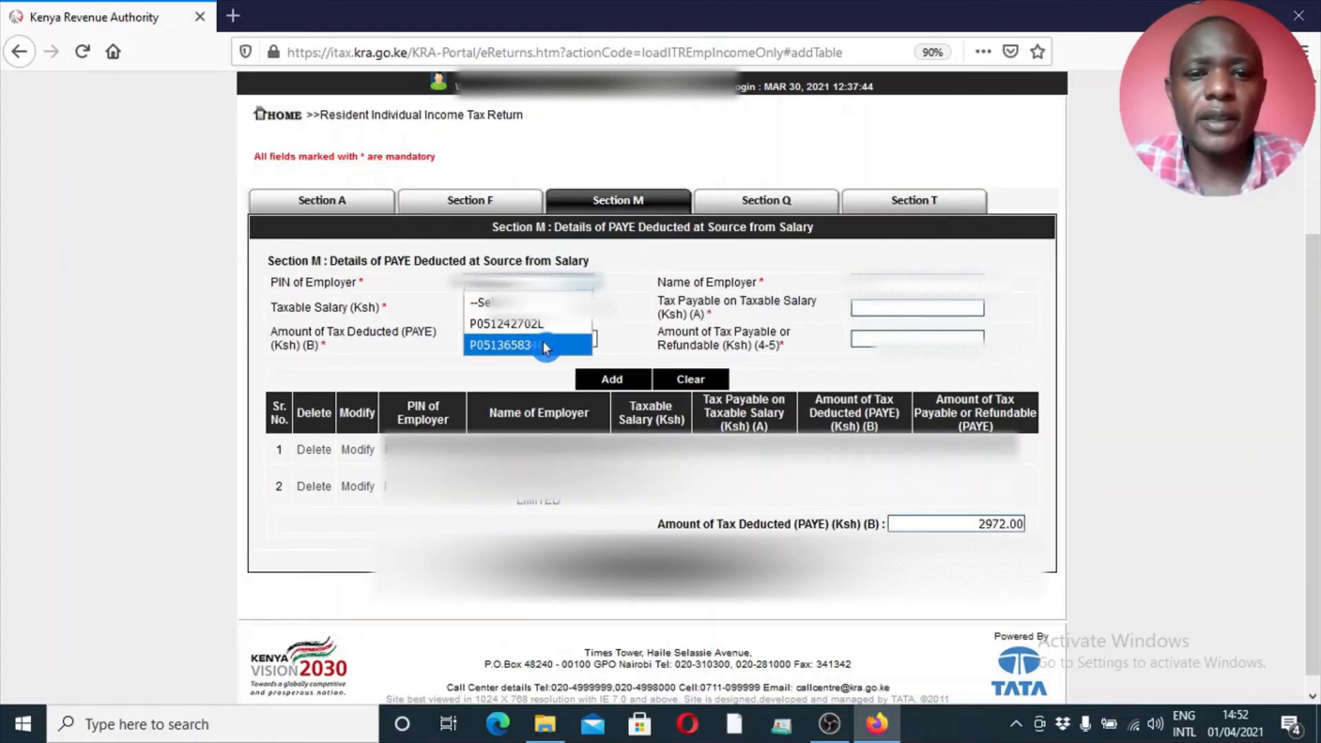
click(543, 345)
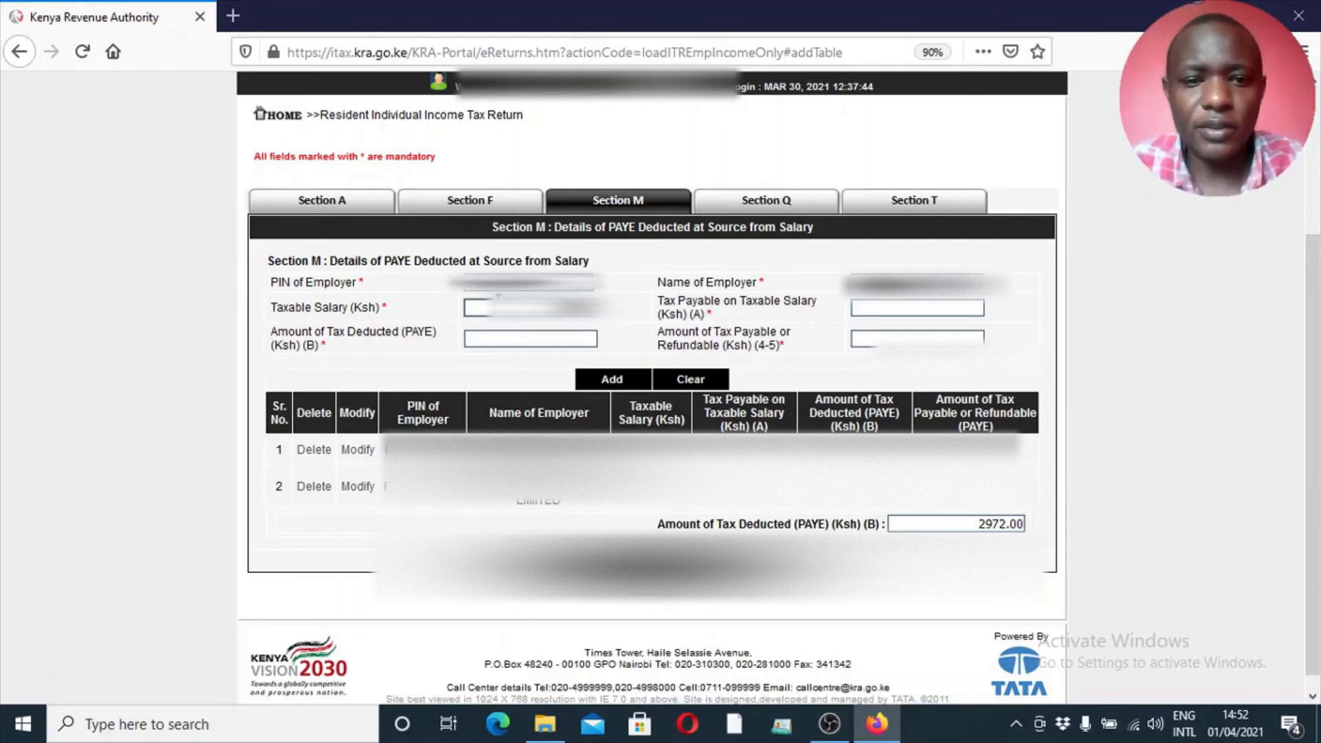
click(518, 339)
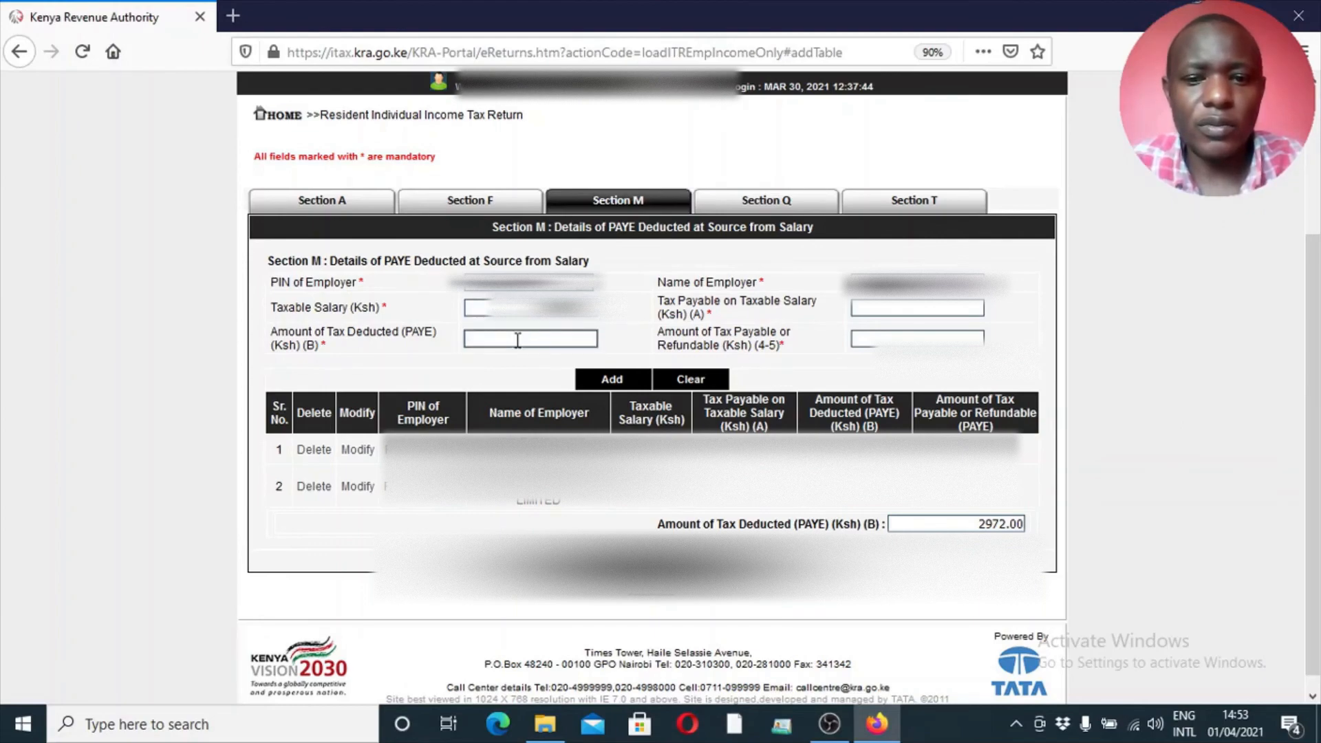
Proceed from Section M through Section Q, leaving the advance tax payment fields empty, to the Section T tax computation
click(650, 507)
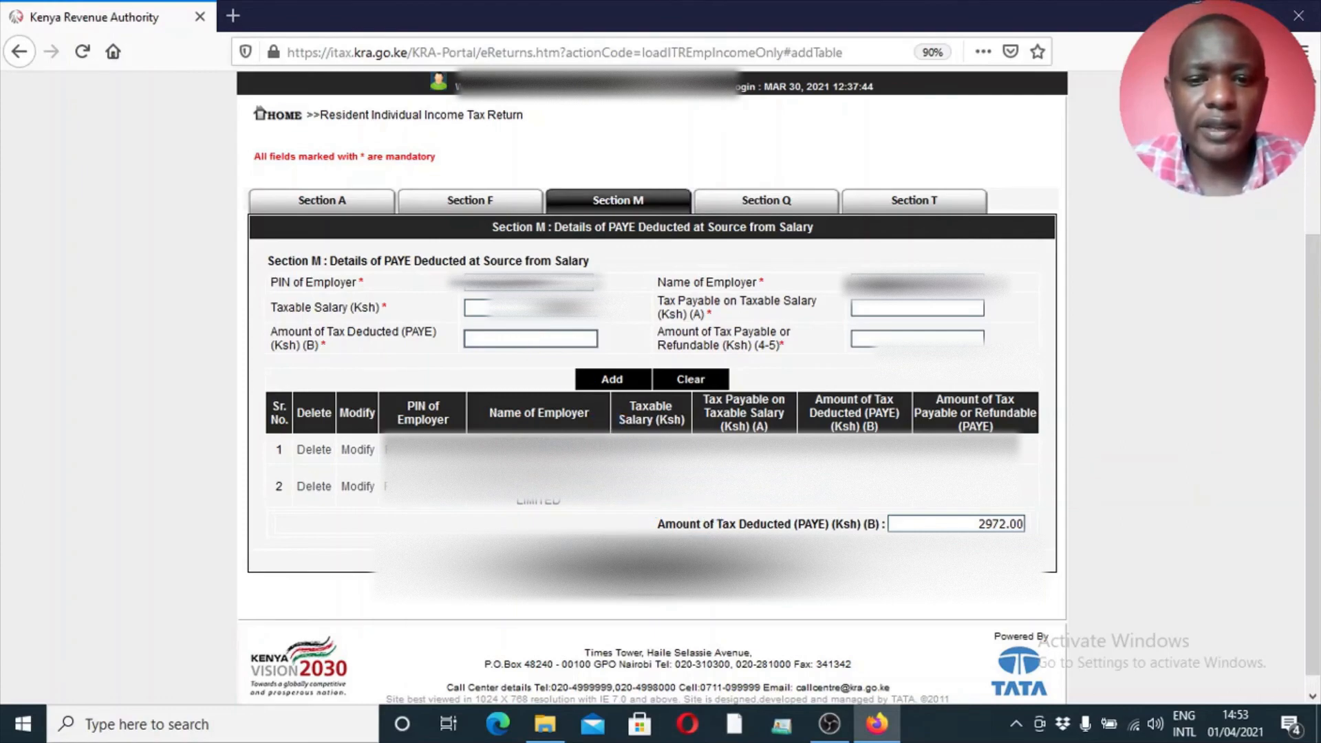
click(653, 560)
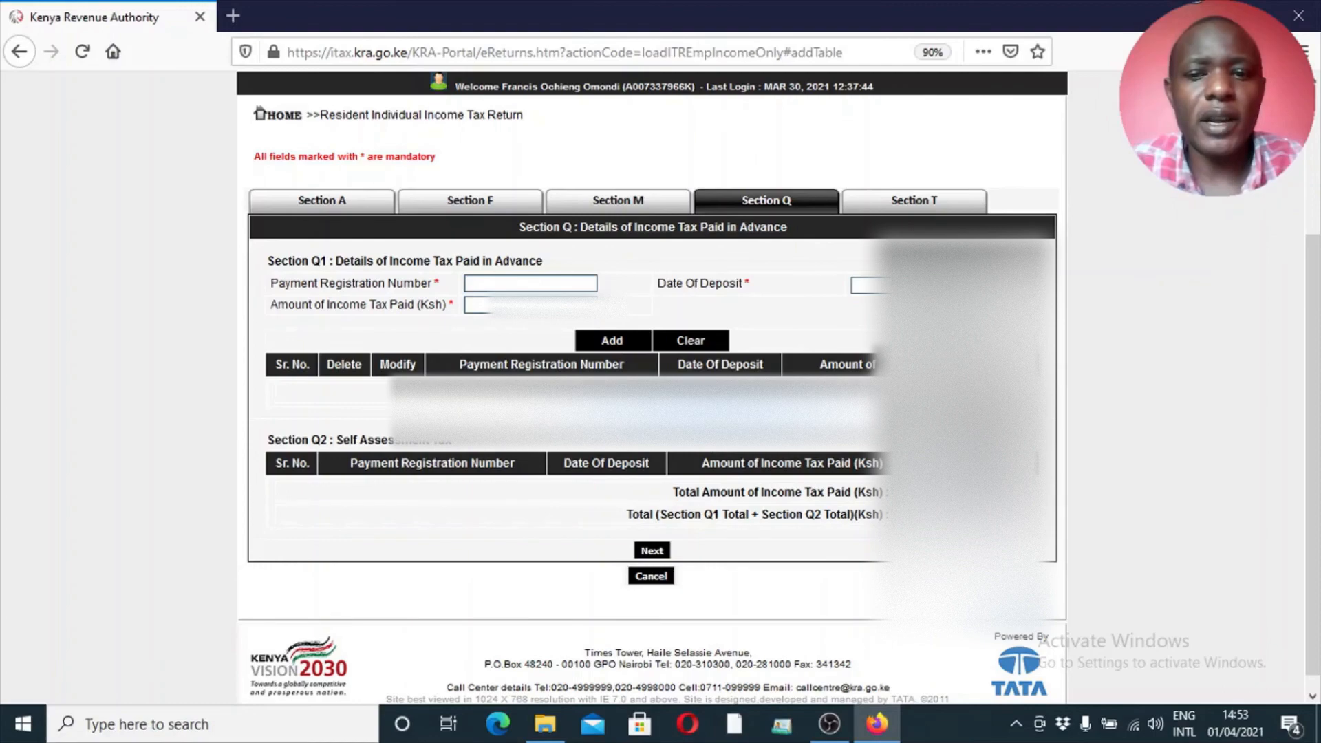
drag(1313, 307, 1316, 320)
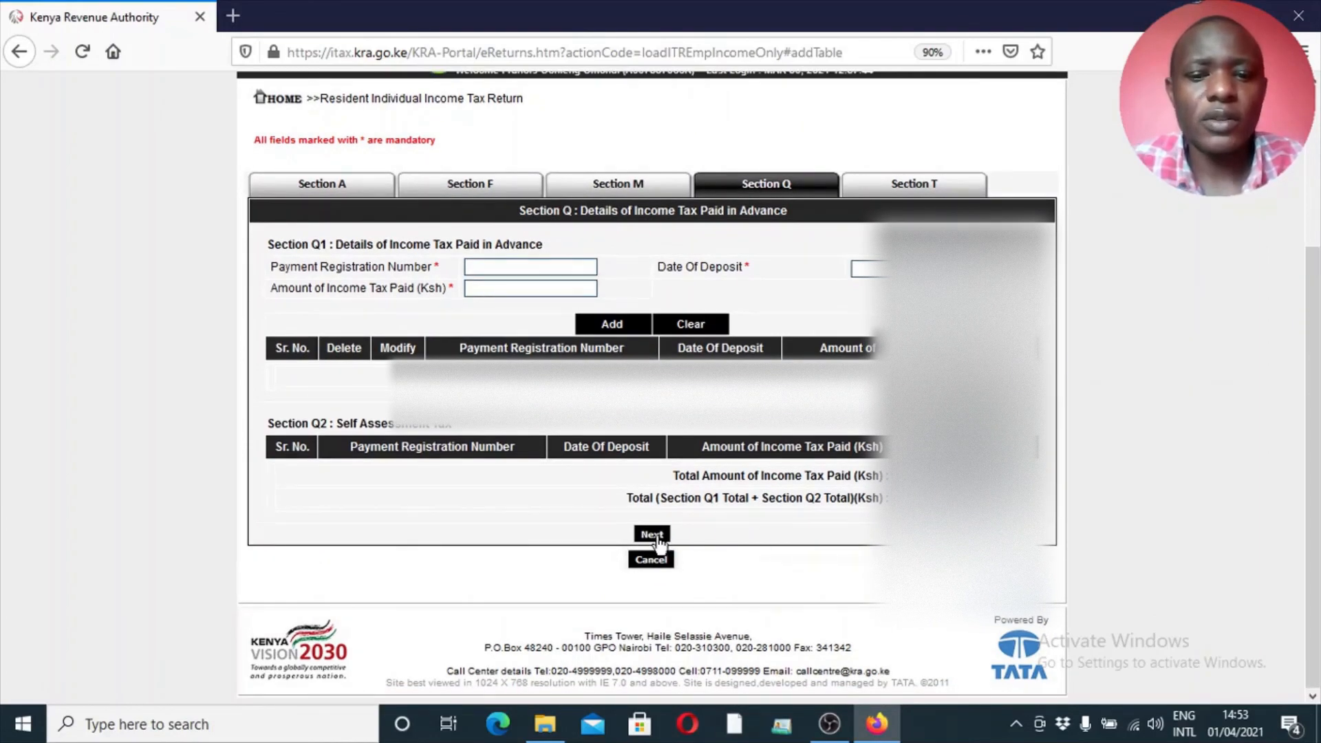
click(654, 536)
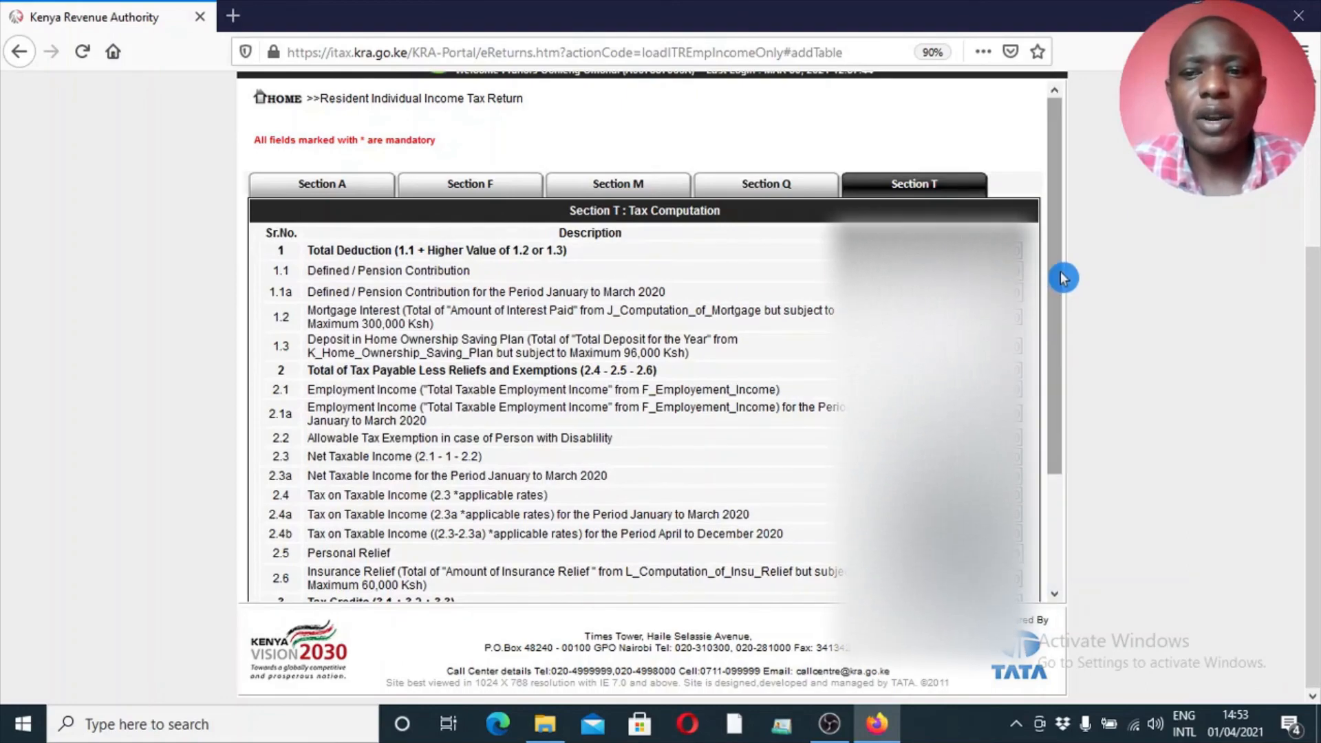
Submit the completed return from the end of the Section T tax computation and confirm the submission
drag(1061, 258, 1077, 421)
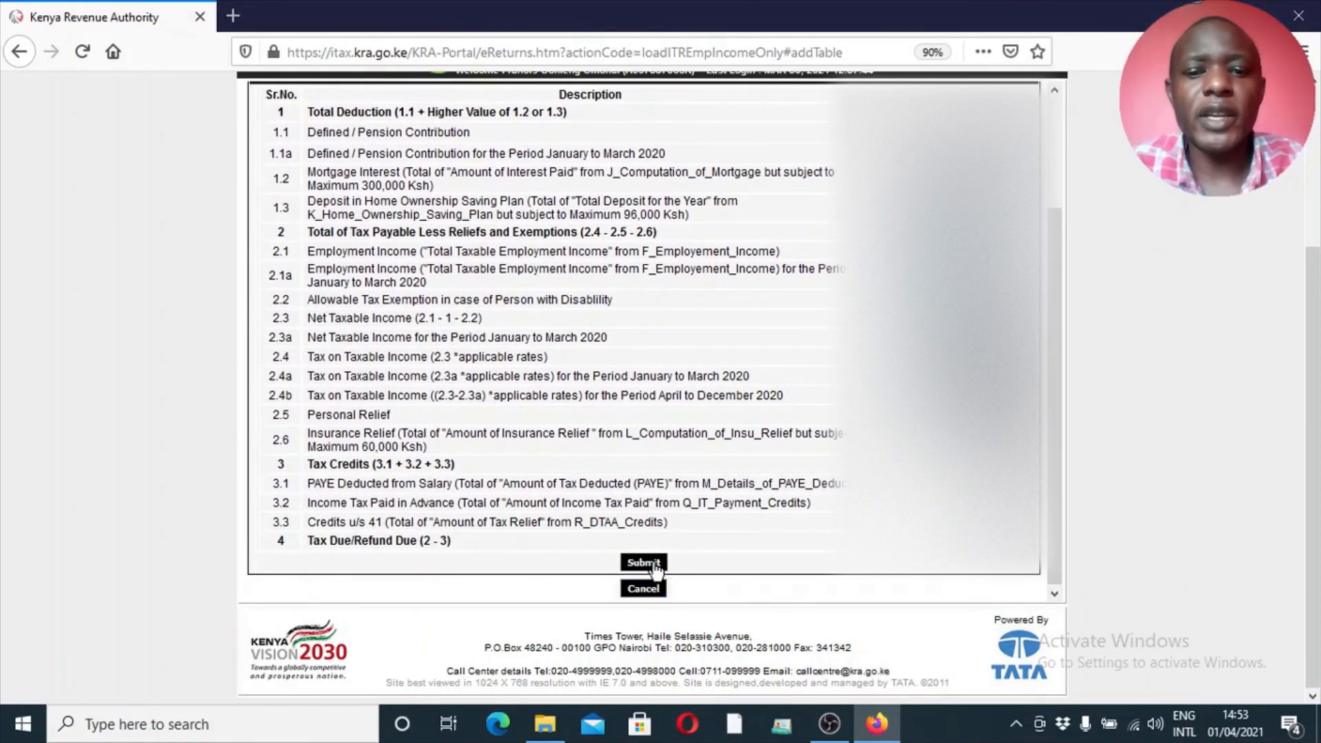
click(655, 565)
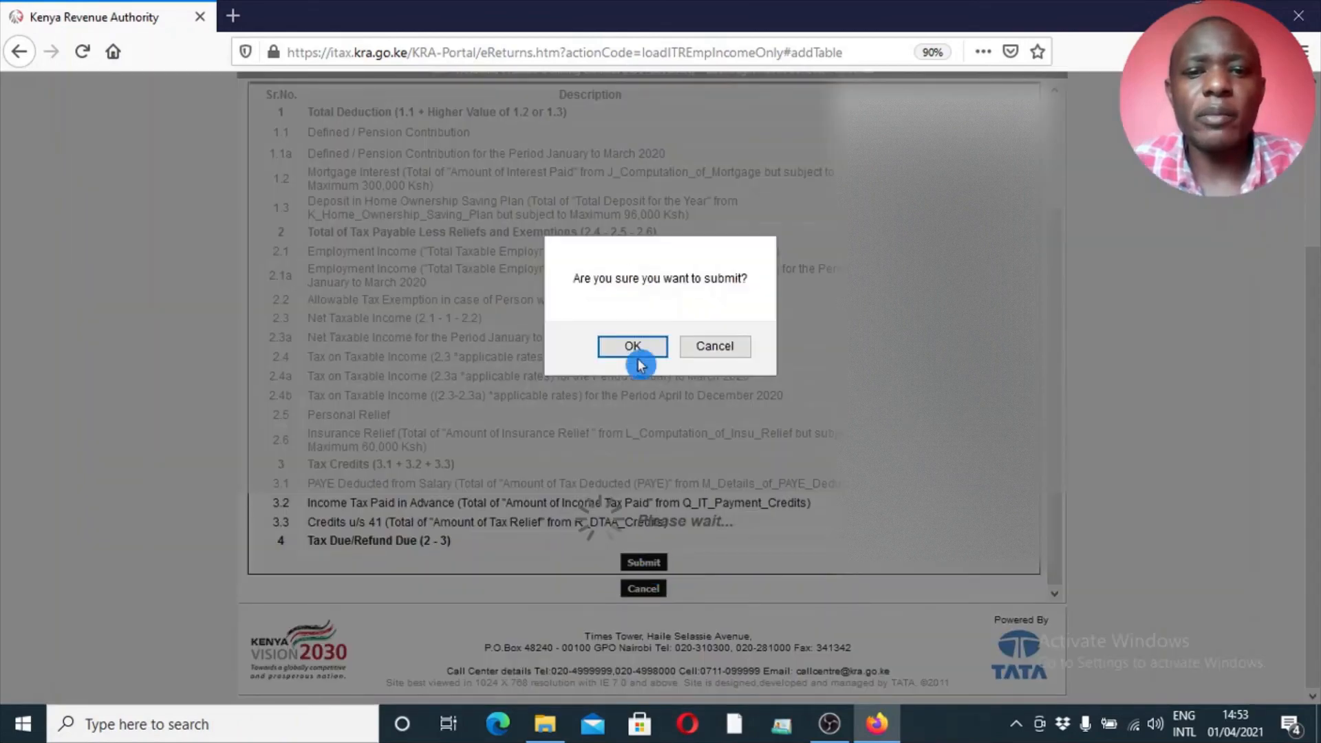
click(635, 351)
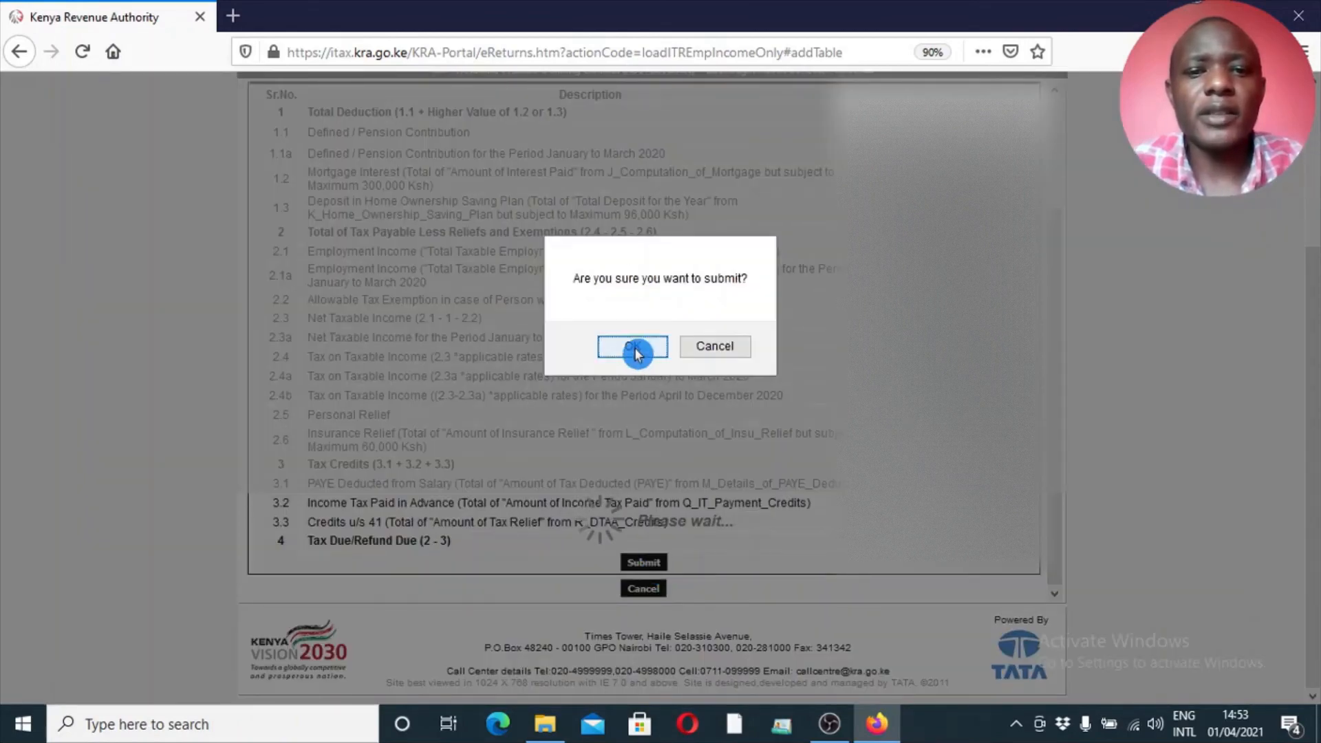
click(634, 351)
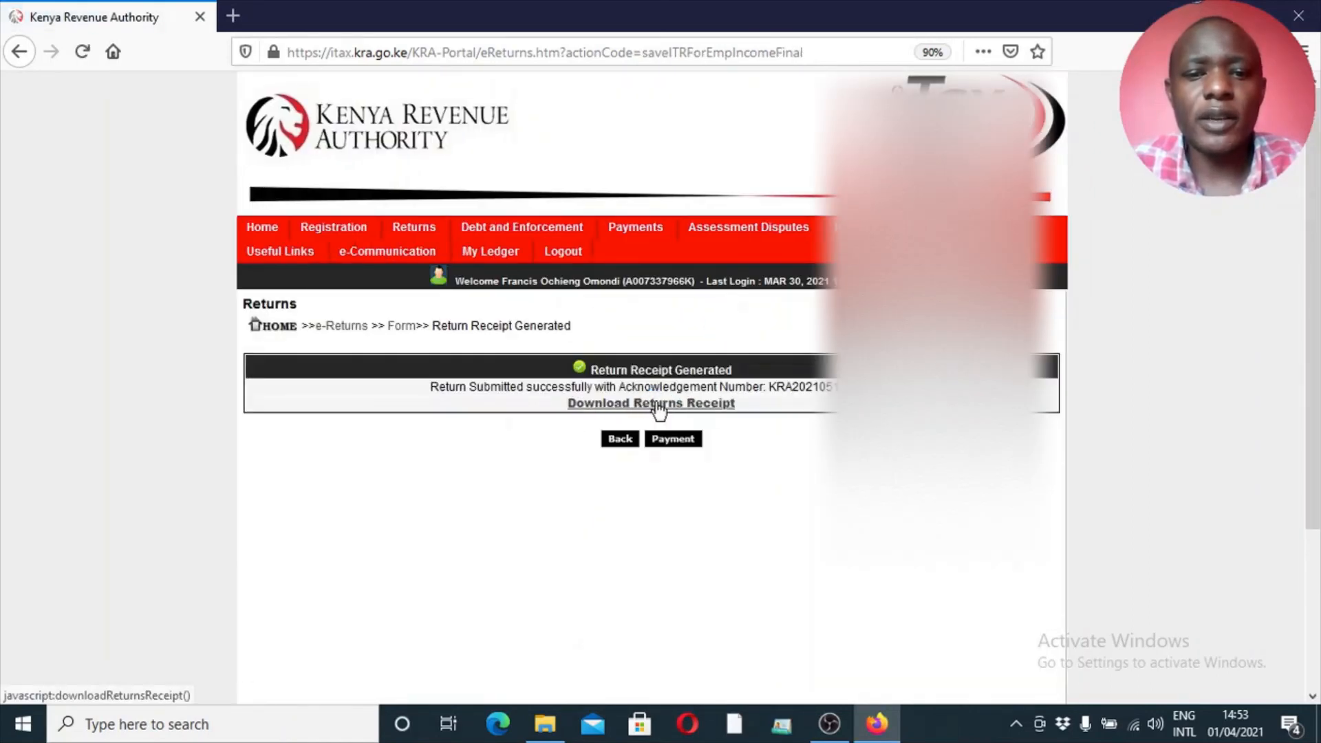
Download the returns receipt as receipt.pdf, choosing to open it with Adobe Acrobat Reader DC
click(660, 408)
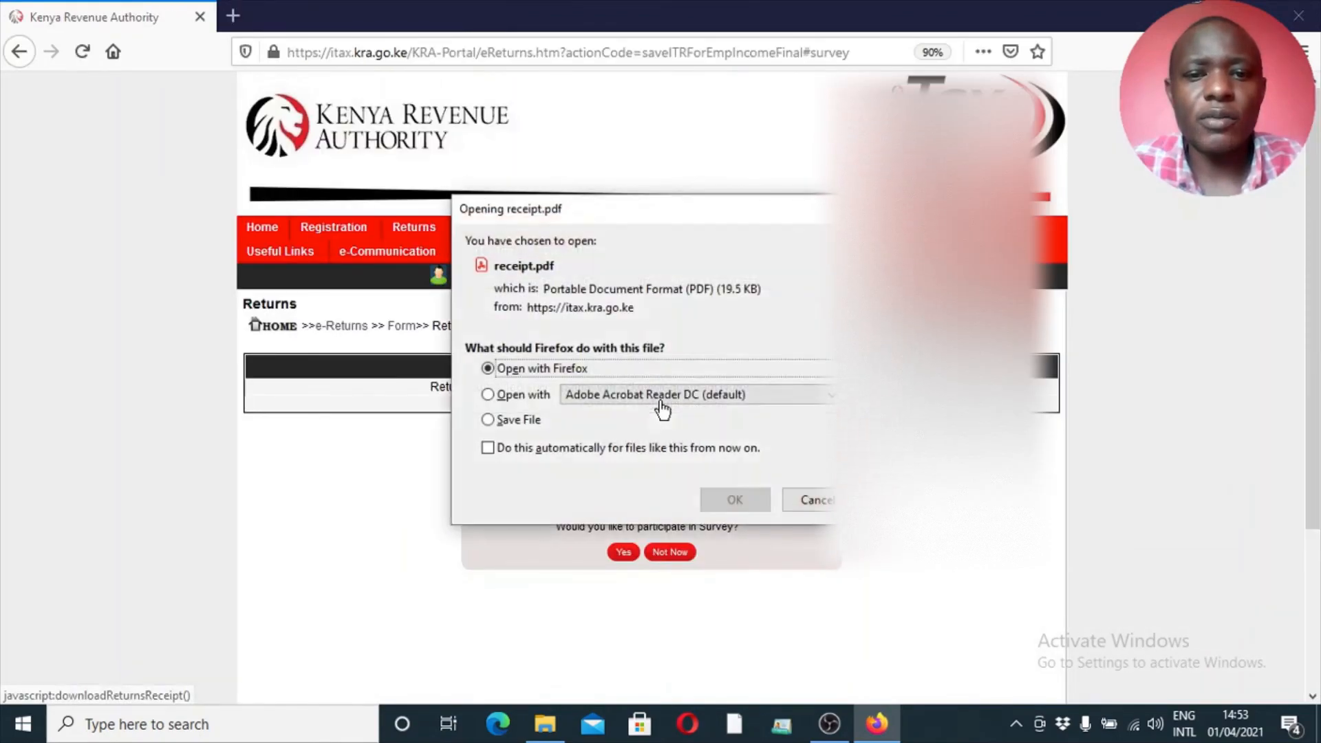
click(616, 369)
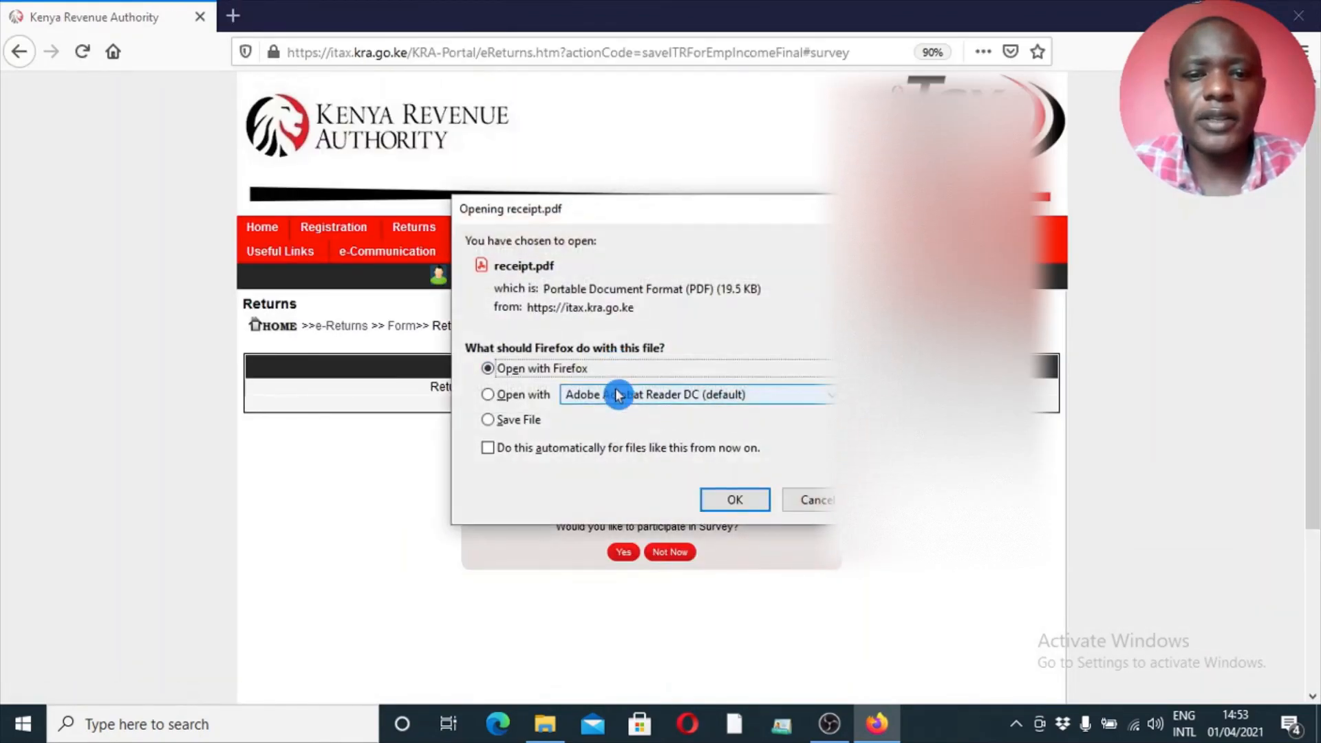
click(523, 400)
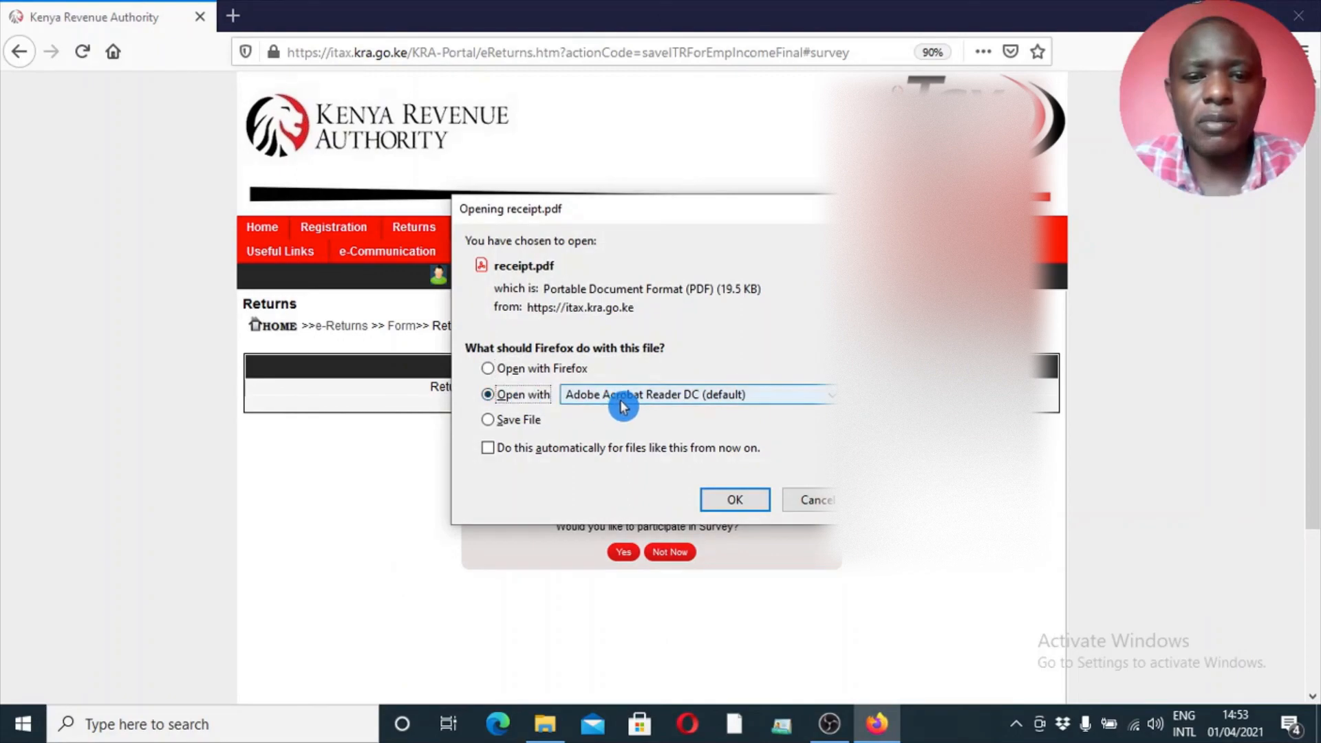
click(730, 502)
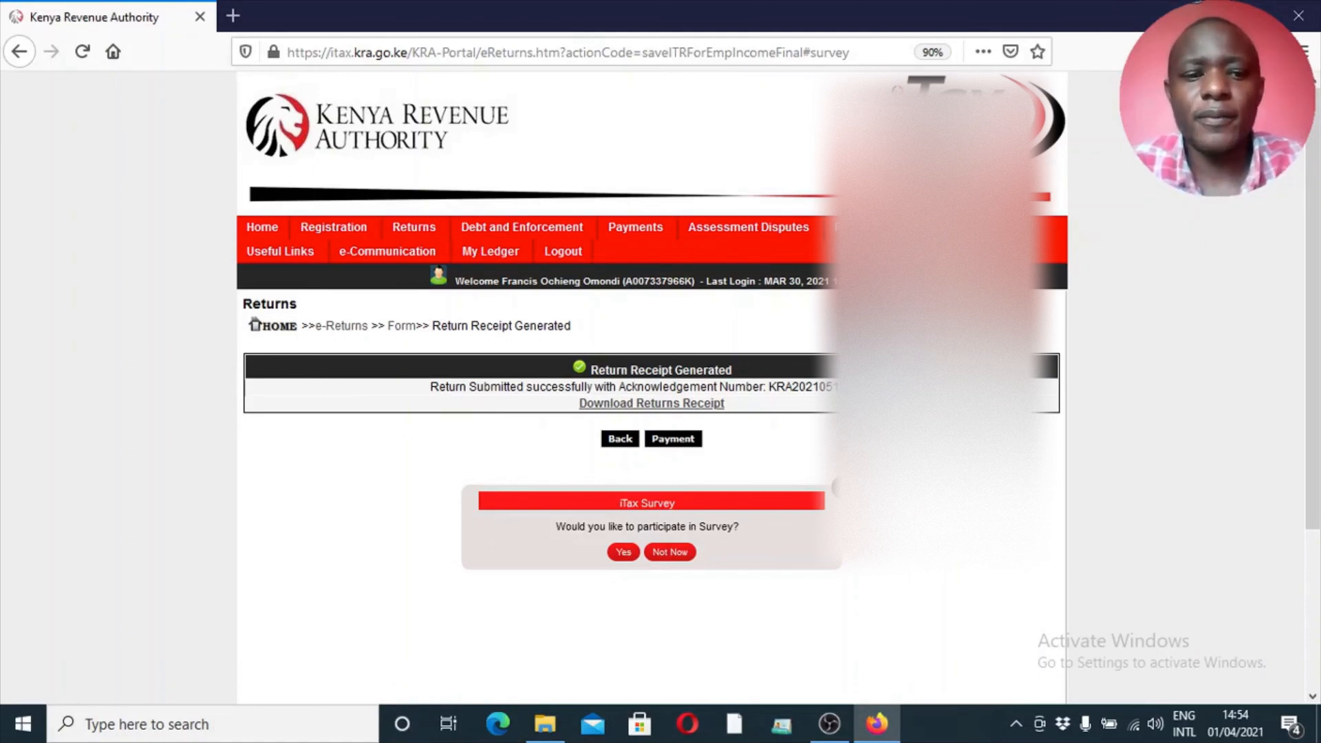
Open the downloaded receipt.pdf from the browser's download list and view the e-Return acknowledgment receipt in Adobe Acrobat Reader
key(ctrl+j)
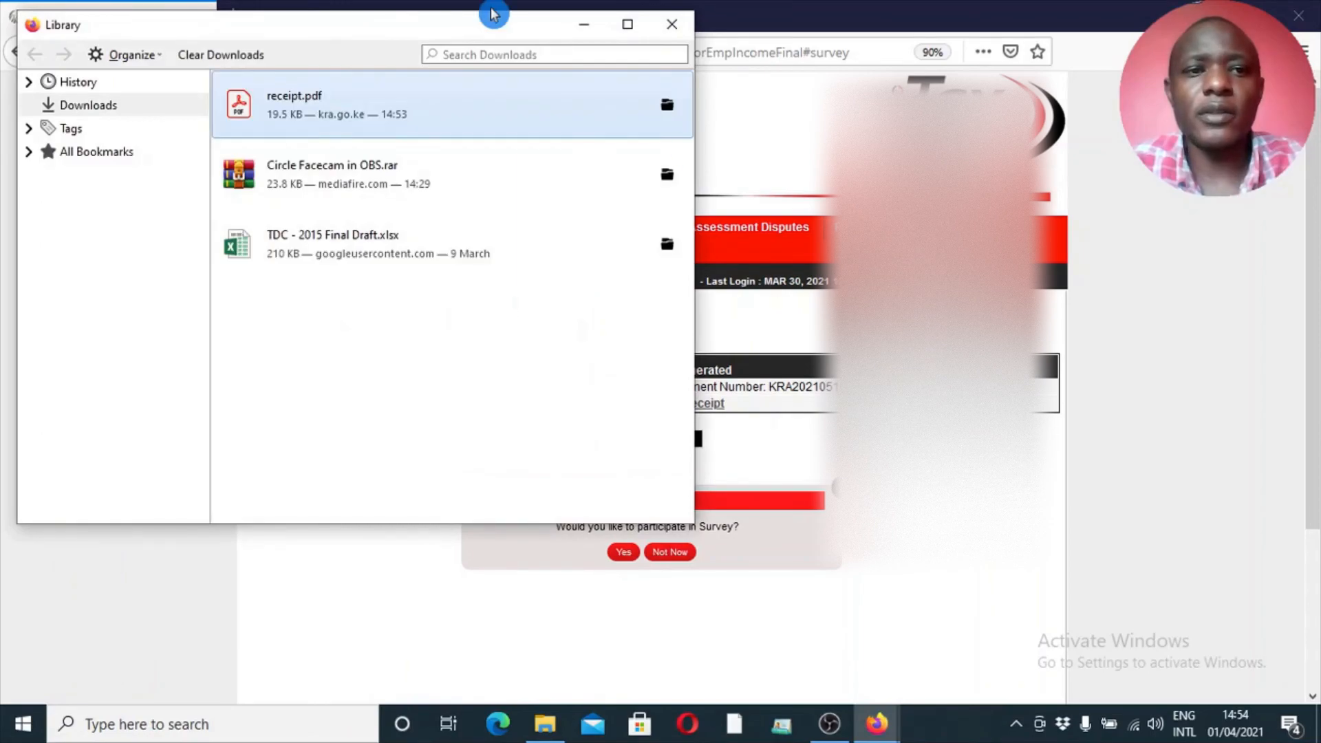
double_click(396, 100)
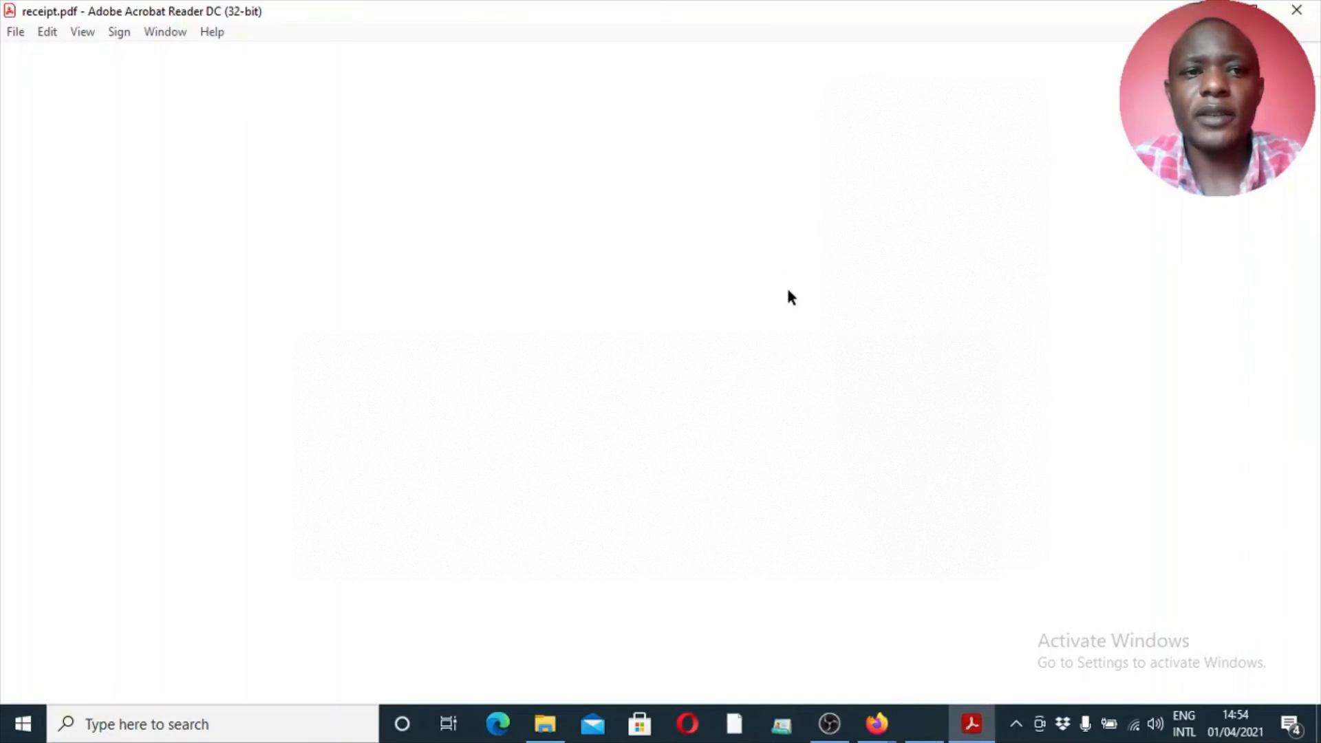
click(1079, 260)
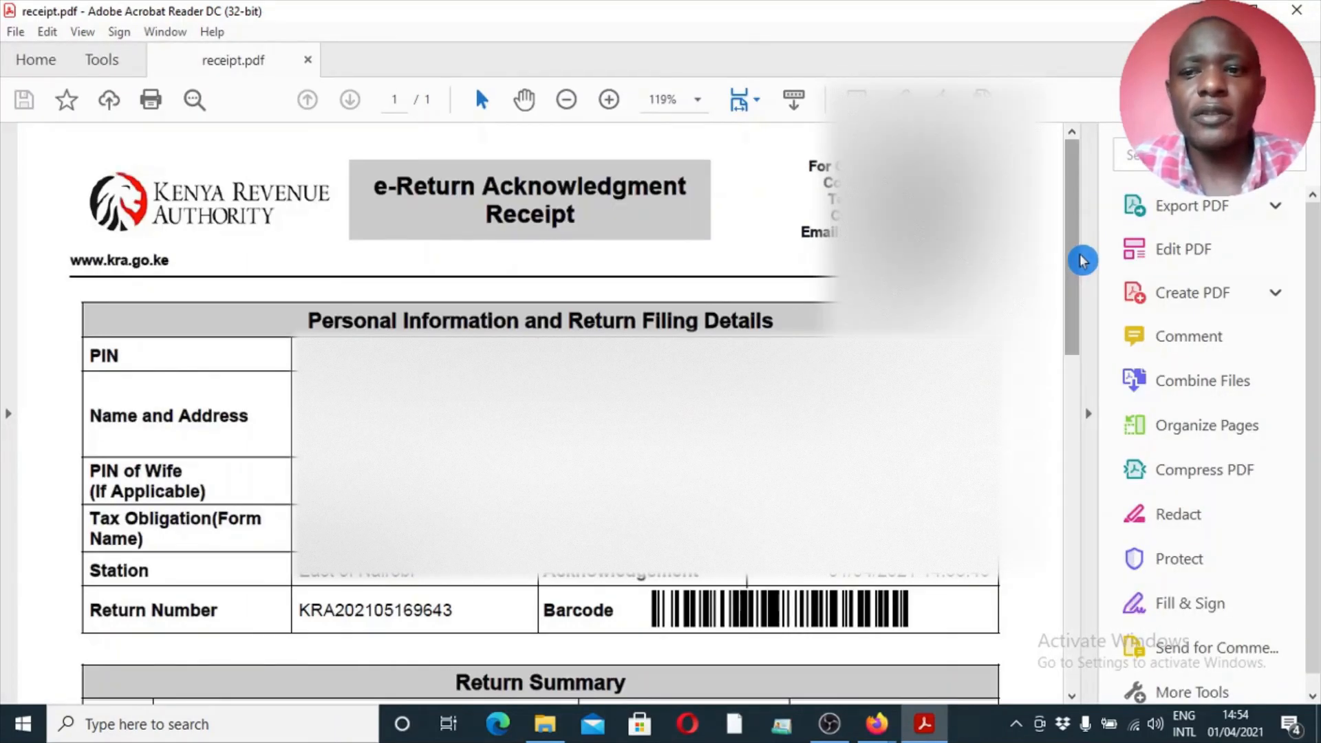